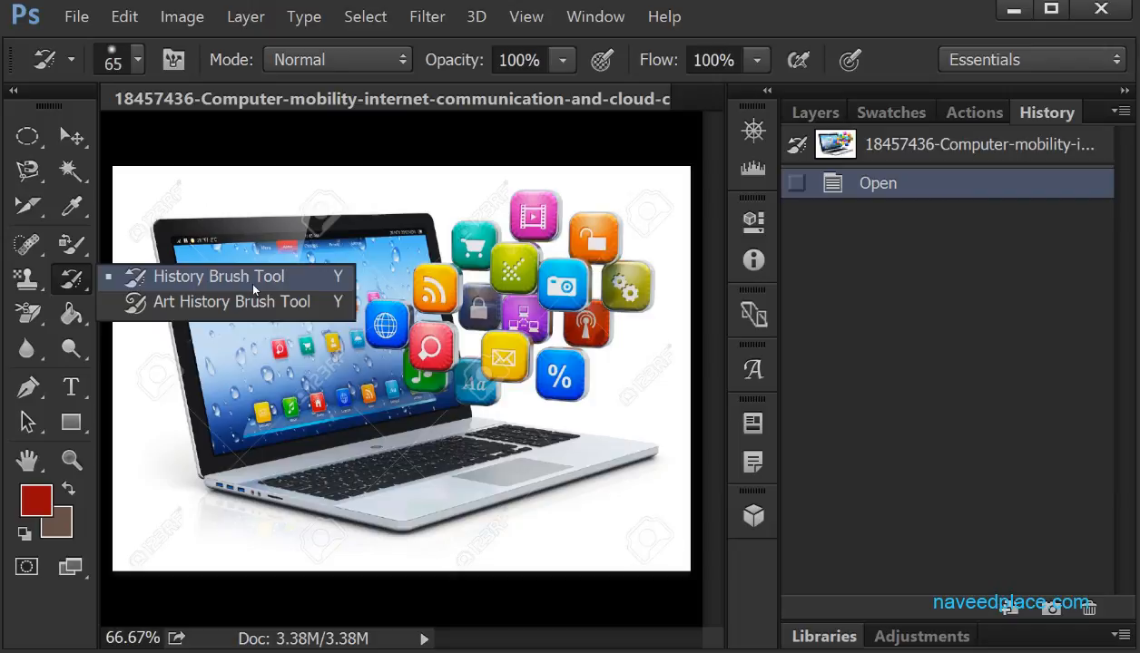
# Float the History panel over the image and dock it back with the other panels.
pyautogui.click(595, 16)
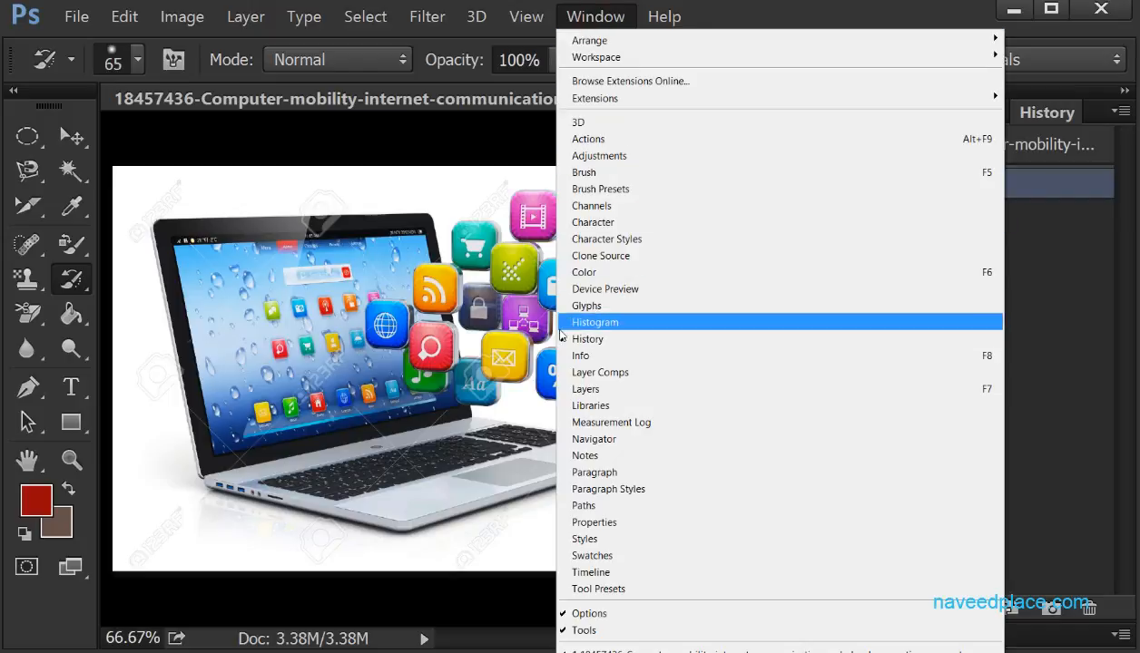
pyautogui.click(980, 332)
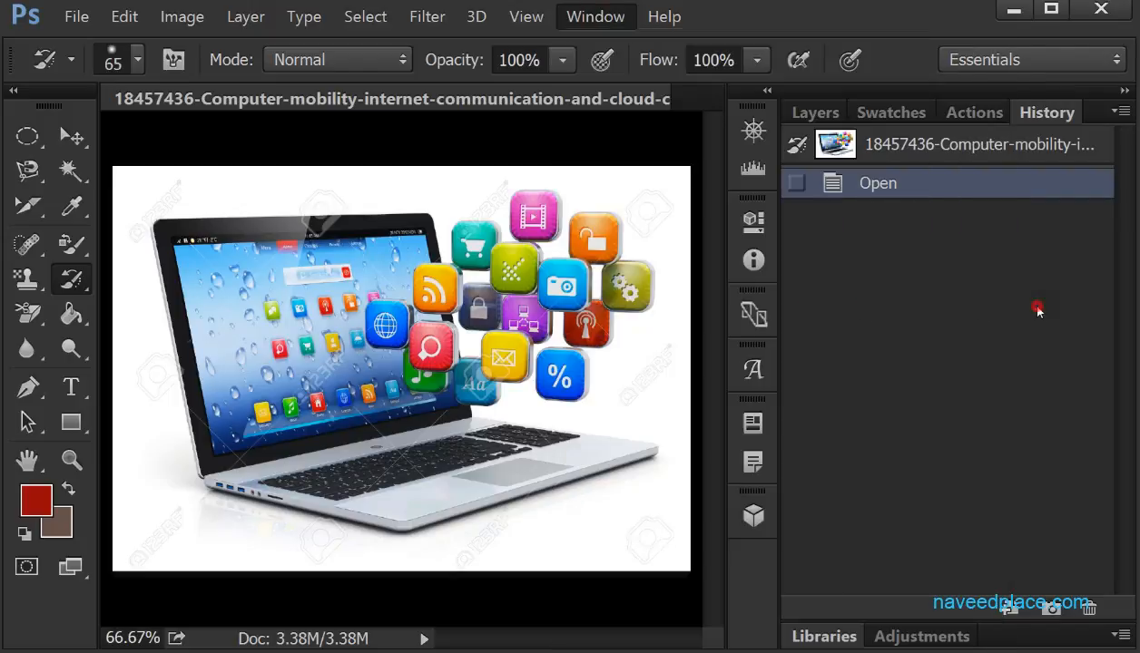
pyautogui.moveTo(1047, 119); pyautogui.dragTo(303, 91)
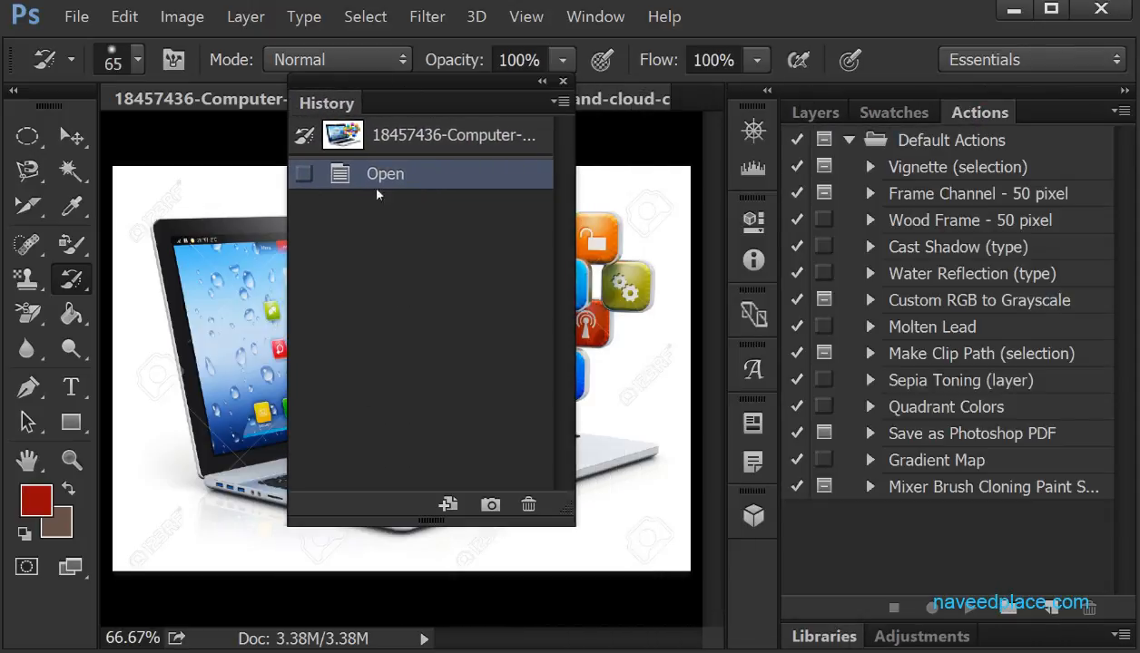
pyautogui.moveTo(303, 107); pyautogui.dragTo(857, 110)
# Paint short History Brush strokes over the laptop screen and the app icons beside it.
pyautogui.rightClick(71, 279)
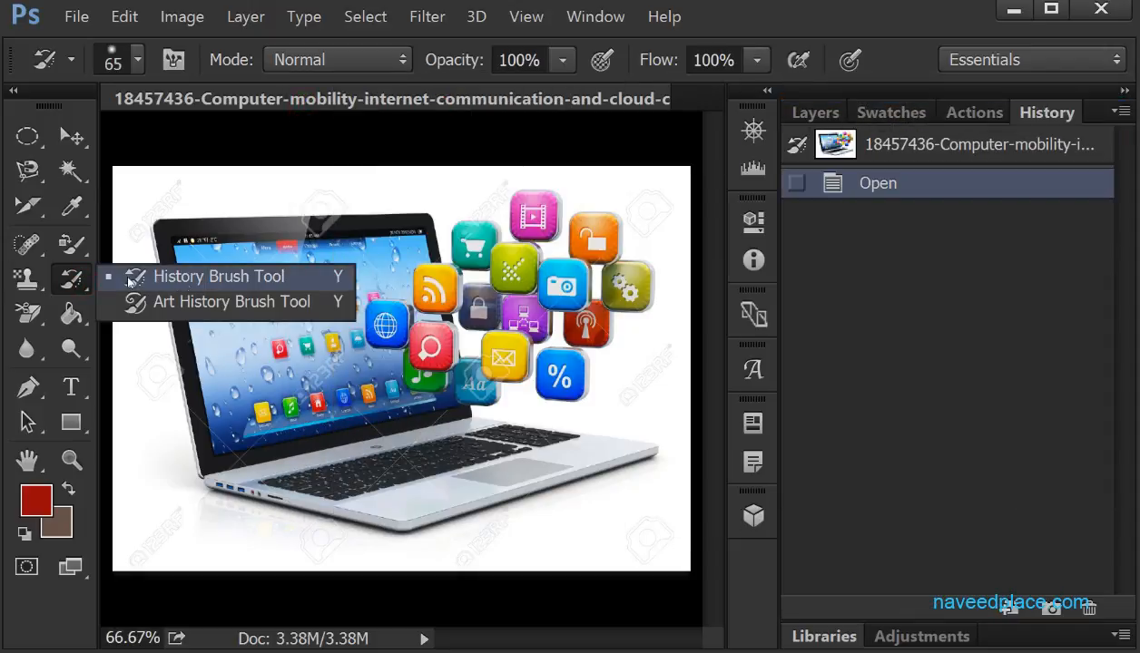
pyautogui.click(230, 288)
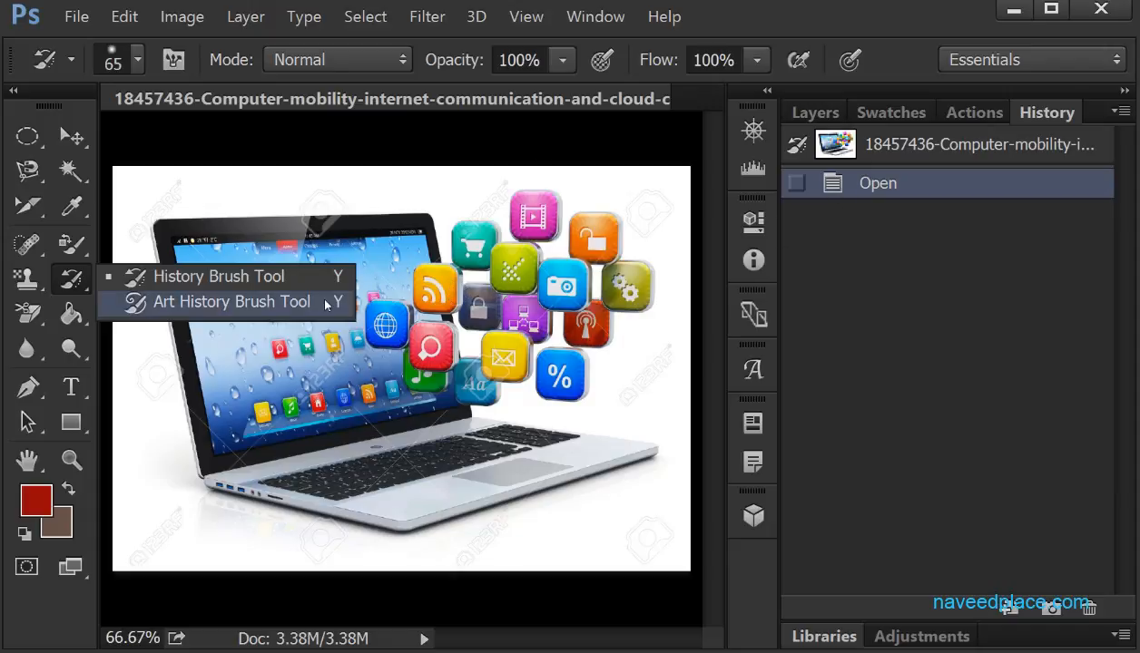
pyautogui.click(239, 281)
pyautogui.moveTo(398, 265)
pyautogui.mouseDown()
pyautogui.moveTo(441, 276)
pyautogui.moveTo(394, 298)
pyautogui.mouseUp()
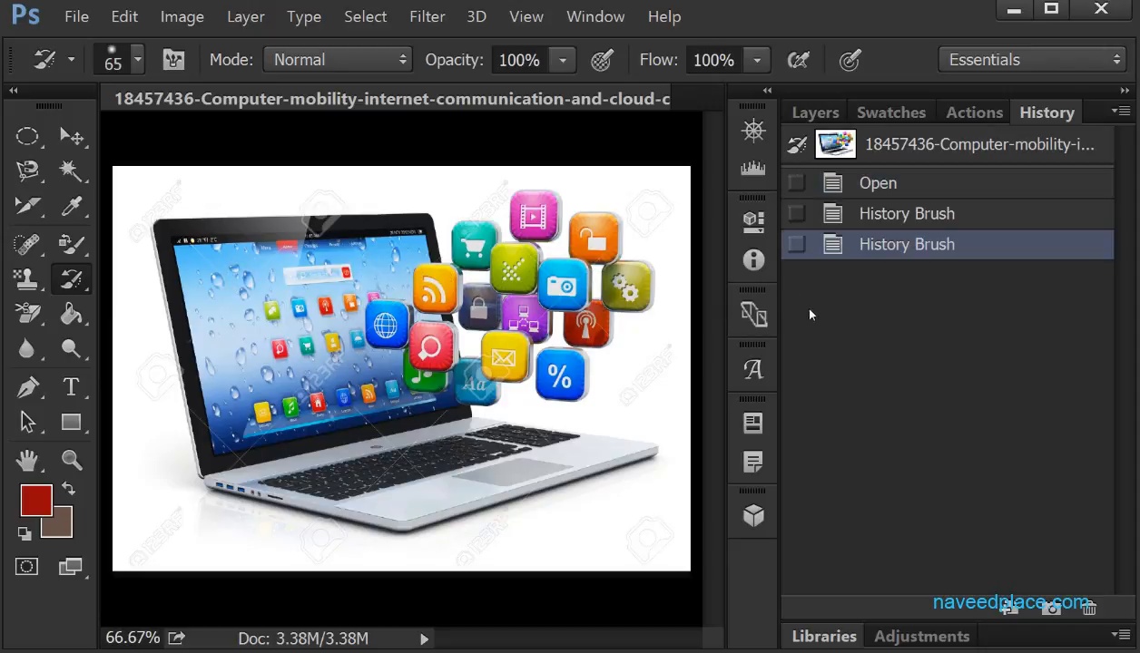
pyautogui.moveTo(488, 308); pyautogui.dragTo(472, 303)
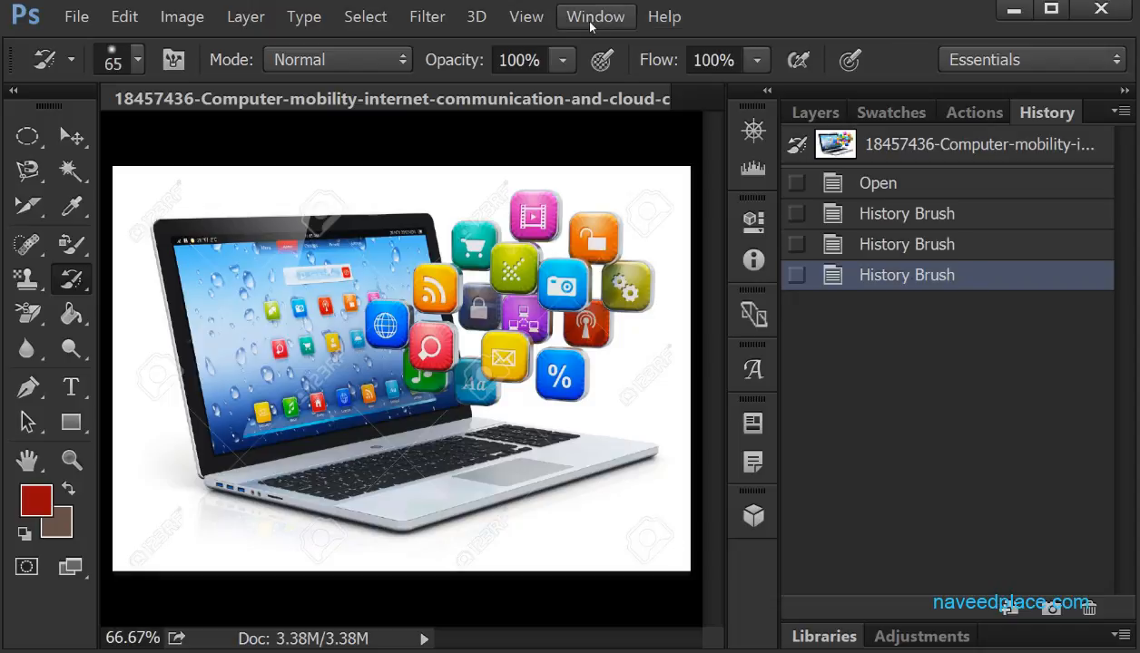
# Apply a Gaussian Blur with a radius of 92.0 pixels to the whole image.
pyautogui.click(427, 20)
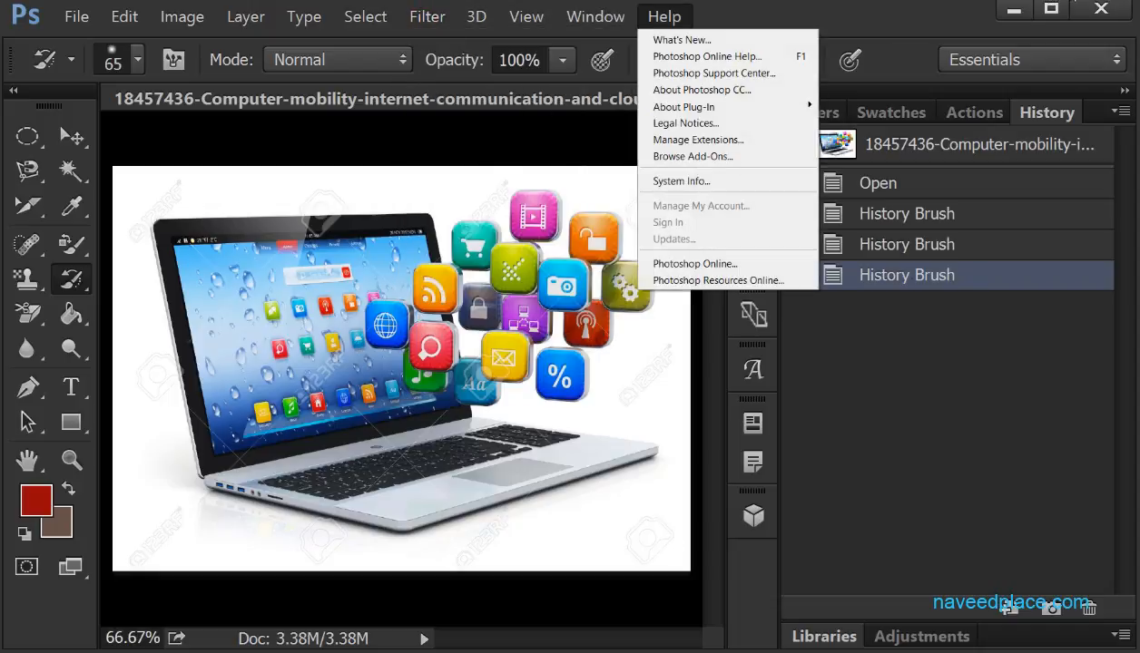
pyautogui.click(663, 16)
pyautogui.click(446, 10)
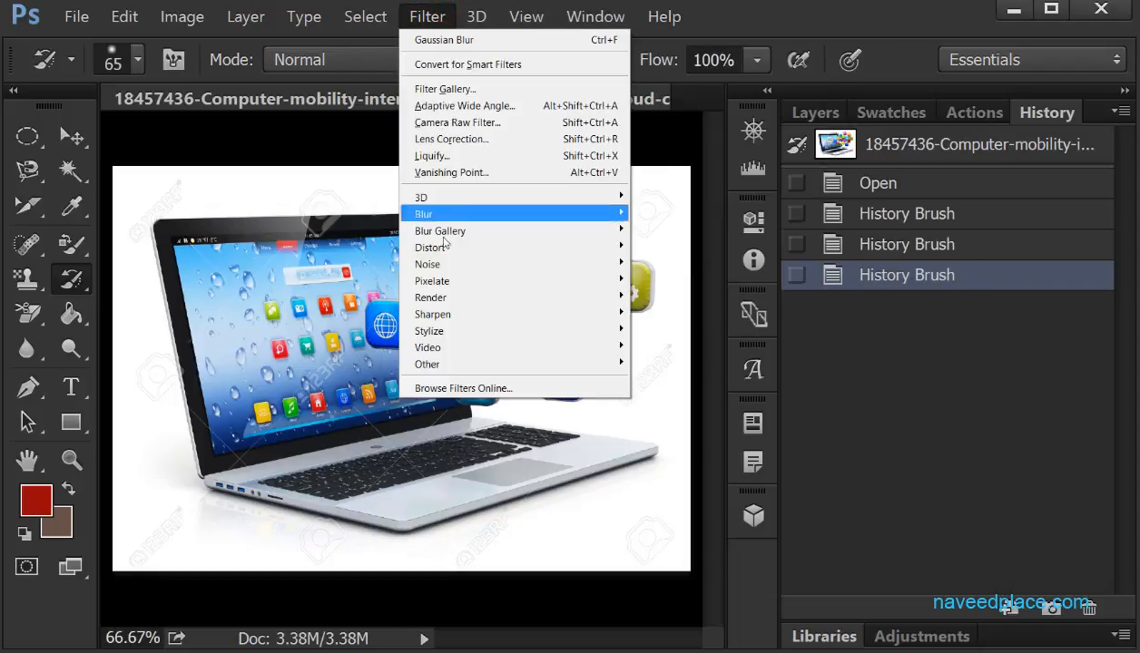
pyautogui.moveTo(462, 221)
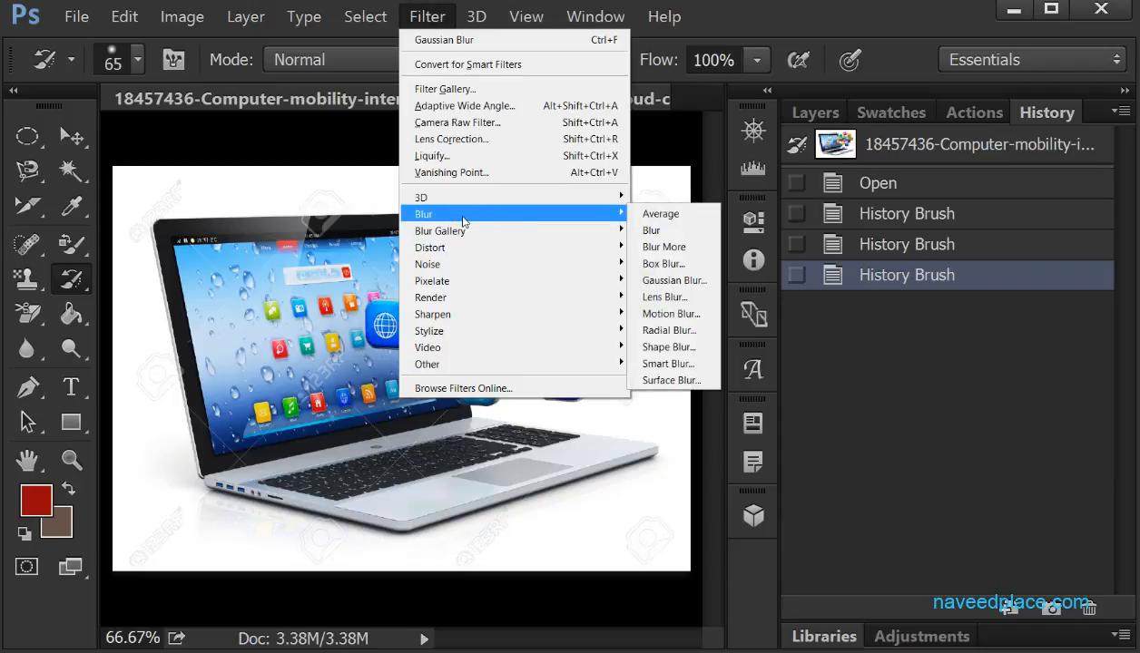
pyautogui.click(674, 280)
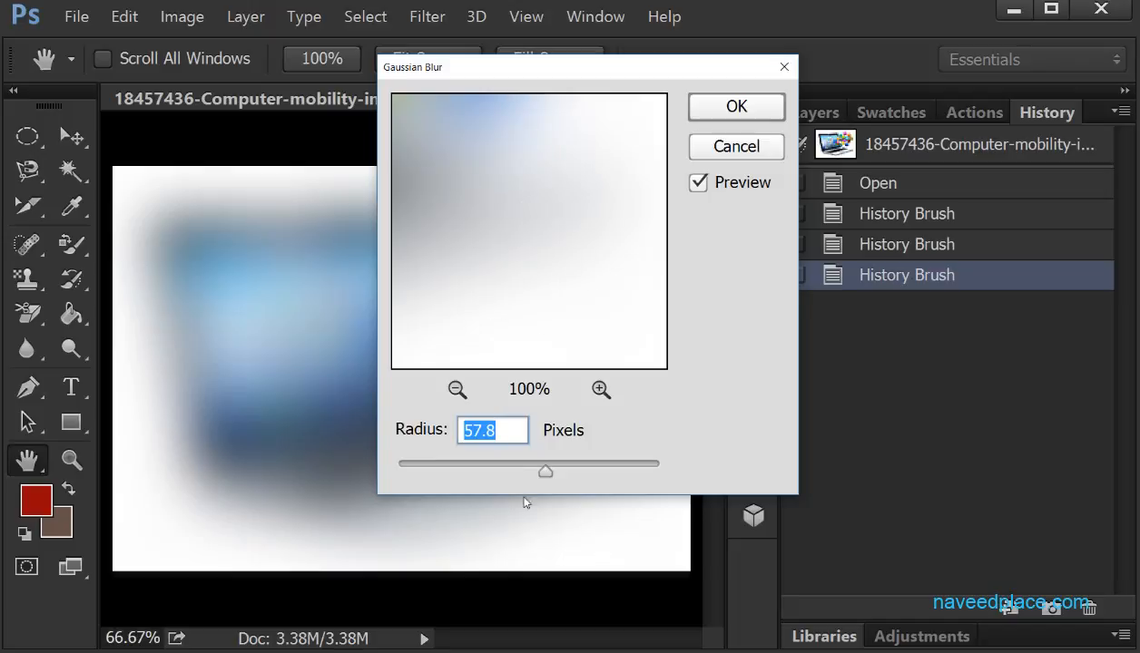
pyautogui.moveTo(548, 483)
pyautogui.mouseDown()
pyautogui.moveTo(466, 475)
pyautogui.moveTo(661, 471)
pyautogui.moveTo(542, 471)
pyautogui.moveTo(560, 472)
pyautogui.mouseUp()
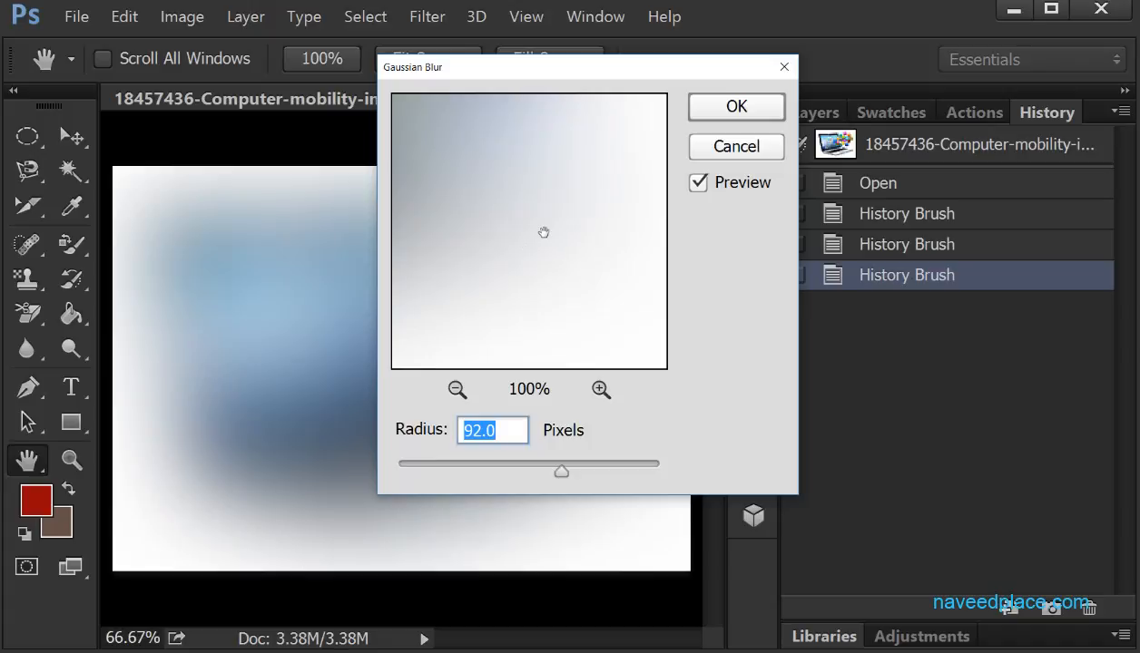
pyautogui.click(725, 108)
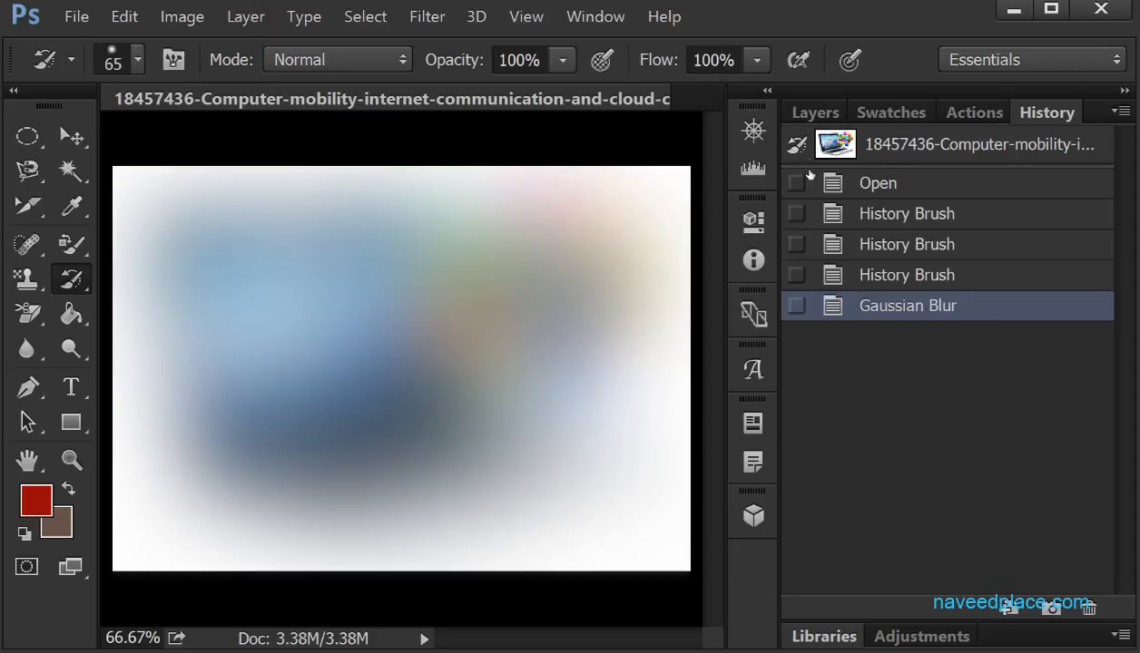
# Set the original image snapshot as the History Brush source and paint the laptop and icons back into the blurred image.
pyautogui.click(796, 243)
pyautogui.click(796, 306)
pyautogui.click(796, 144)
pyautogui.rightClick(88, 283)
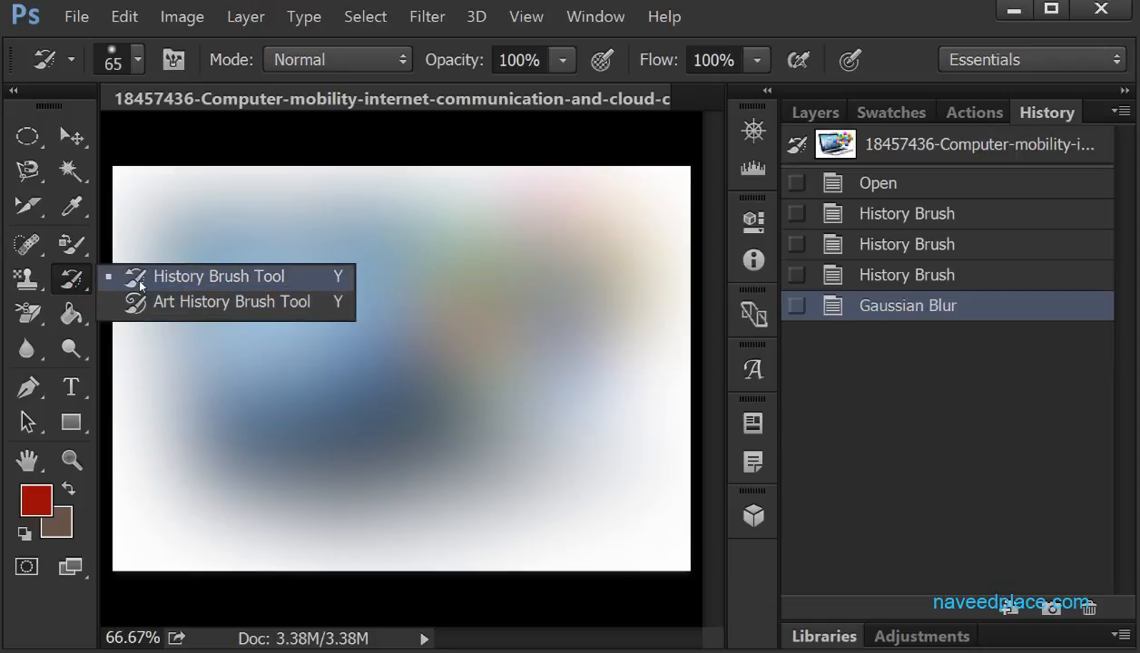
pyautogui.click(257, 274)
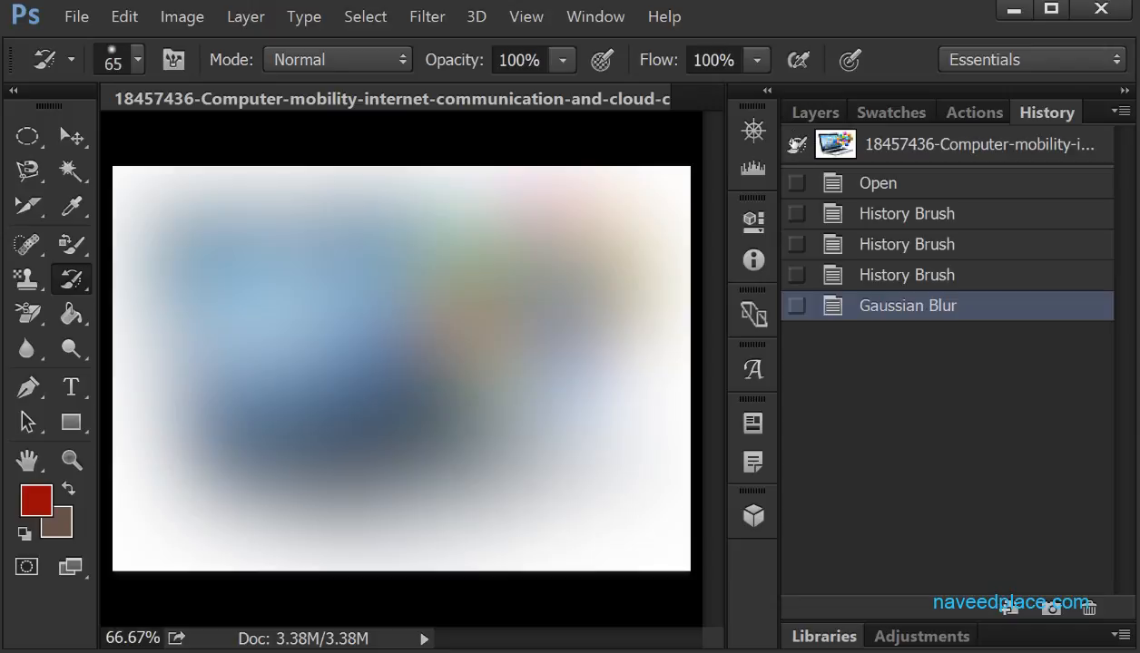
pyautogui.moveTo(368, 263)
pyautogui.mouseDown()
pyautogui.moveTo(307, 388)
pyautogui.moveTo(331, 327)
pyautogui.moveTo(312, 261)
pyautogui.moveTo(378, 242)
pyautogui.moveTo(347, 209)
pyautogui.moveTo(444, 212)
pyautogui.moveTo(299, 211)
pyautogui.moveTo(224, 319)
pyautogui.moveTo(243, 263)
pyautogui.moveTo(186, 258)
pyautogui.moveTo(249, 322)
pyautogui.moveTo(328, 331)
pyautogui.moveTo(296, 279)
pyautogui.moveTo(252, 345)
pyautogui.moveTo(291, 443)
pyautogui.moveTo(356, 414)
pyautogui.moveTo(424, 439)
pyautogui.moveTo(509, 343)
pyautogui.moveTo(564, 315)
pyautogui.moveTo(551, 257)
pyautogui.moveTo(594, 337)
pyautogui.moveTo(521, 427)
pyautogui.moveTo(302, 503)
pyautogui.moveTo(314, 513)
pyautogui.moveTo(459, 505)
pyautogui.moveTo(517, 368)
pyautogui.moveTo(414, 297)
pyautogui.moveTo(424, 323)
pyautogui.moveTo(479, 283)
pyautogui.mouseUp()
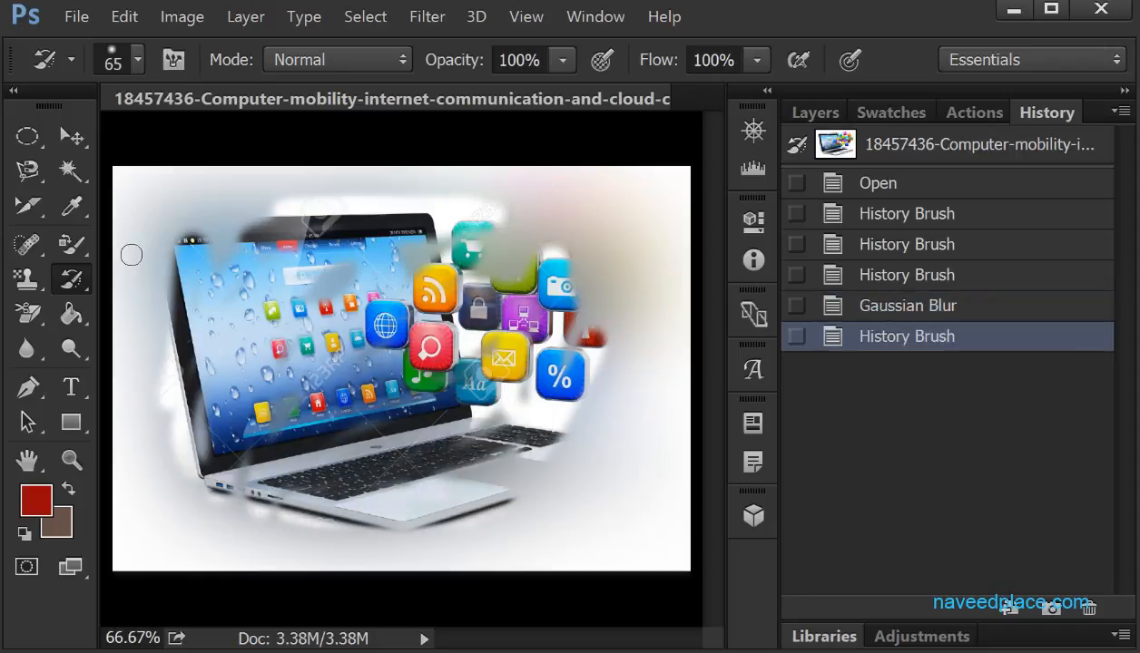
# Revert the image to its original opening snapshot with the History Brush active.
pyautogui.click(77, 285)
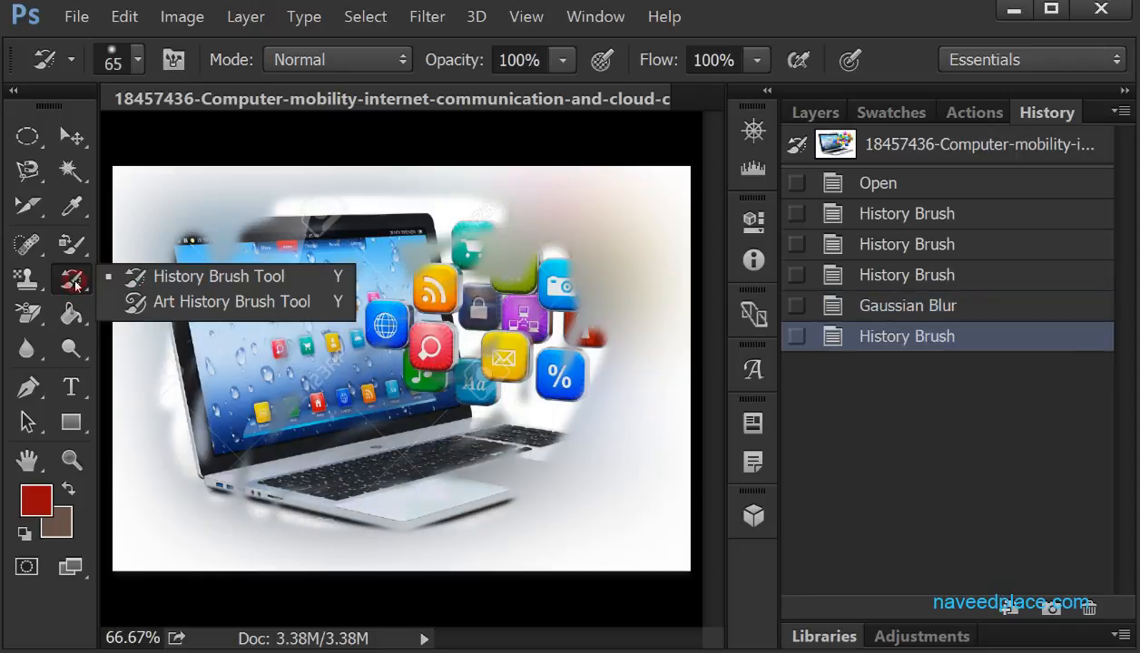
pyautogui.click(159, 278)
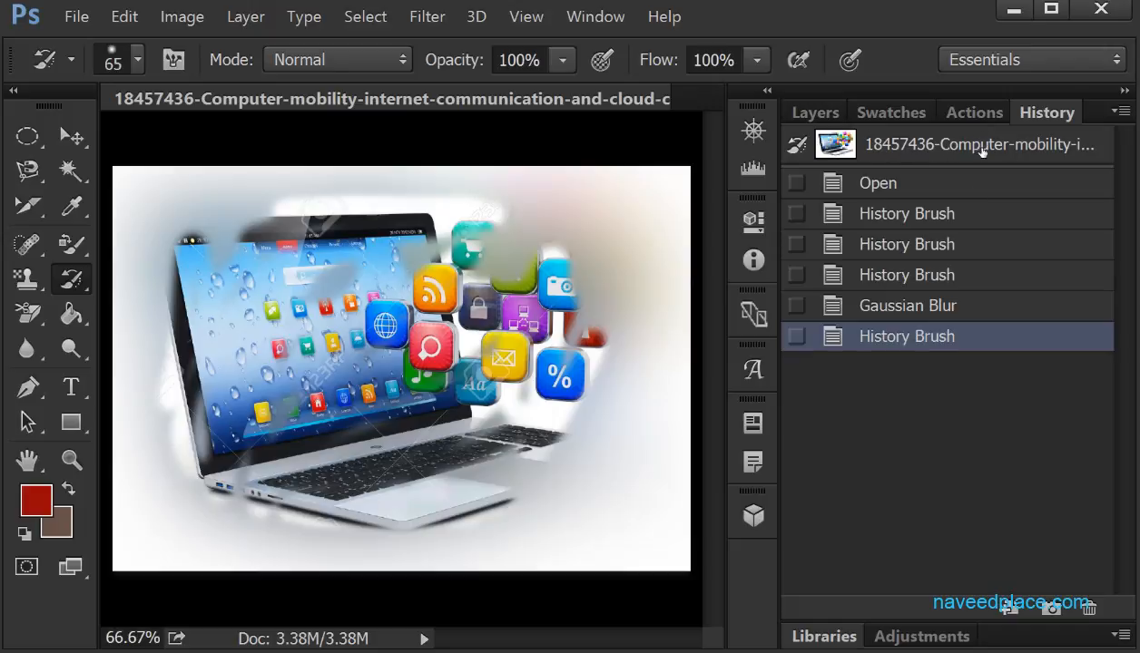
pyautogui.click(910, 148)
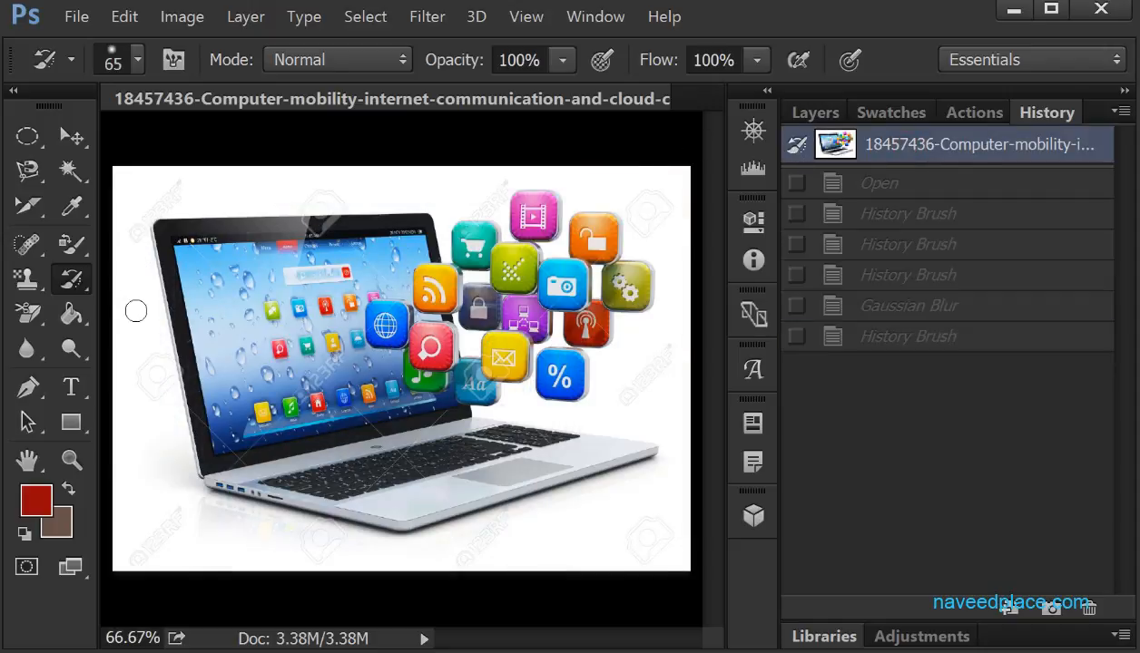
# Try History Brush strokes on the laptop screen and across the app icons, and undo the stroke across the icons.
pyautogui.rightClick(56, 272)
pyautogui.click(156, 274)
pyautogui.click(340, 292)
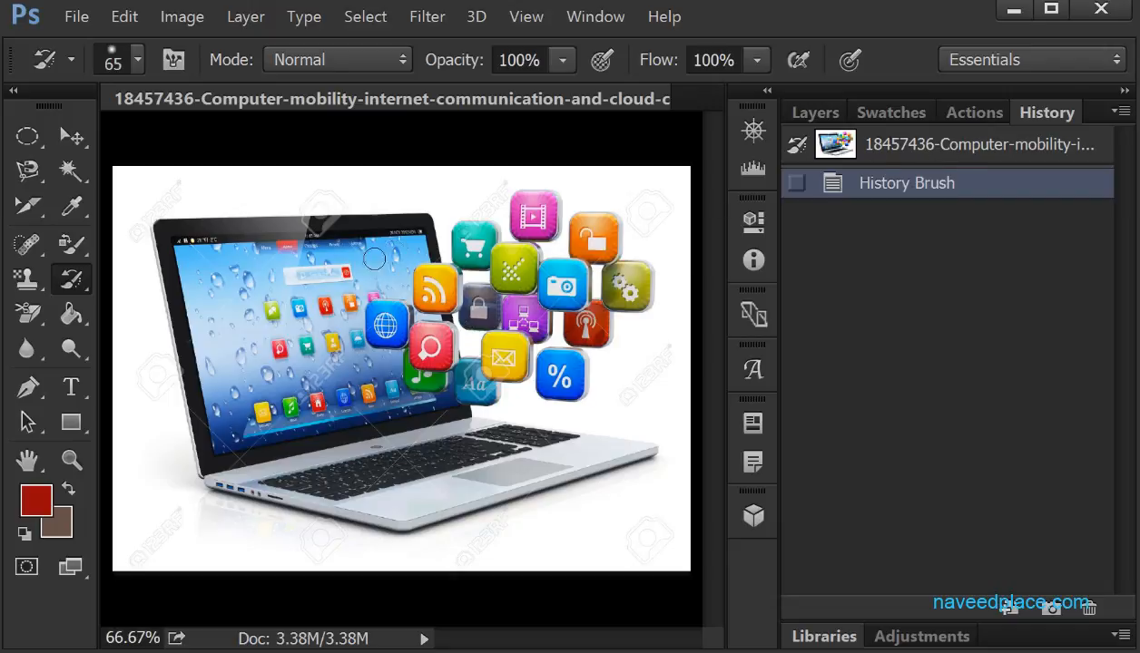
pyautogui.rightClick(77, 288)
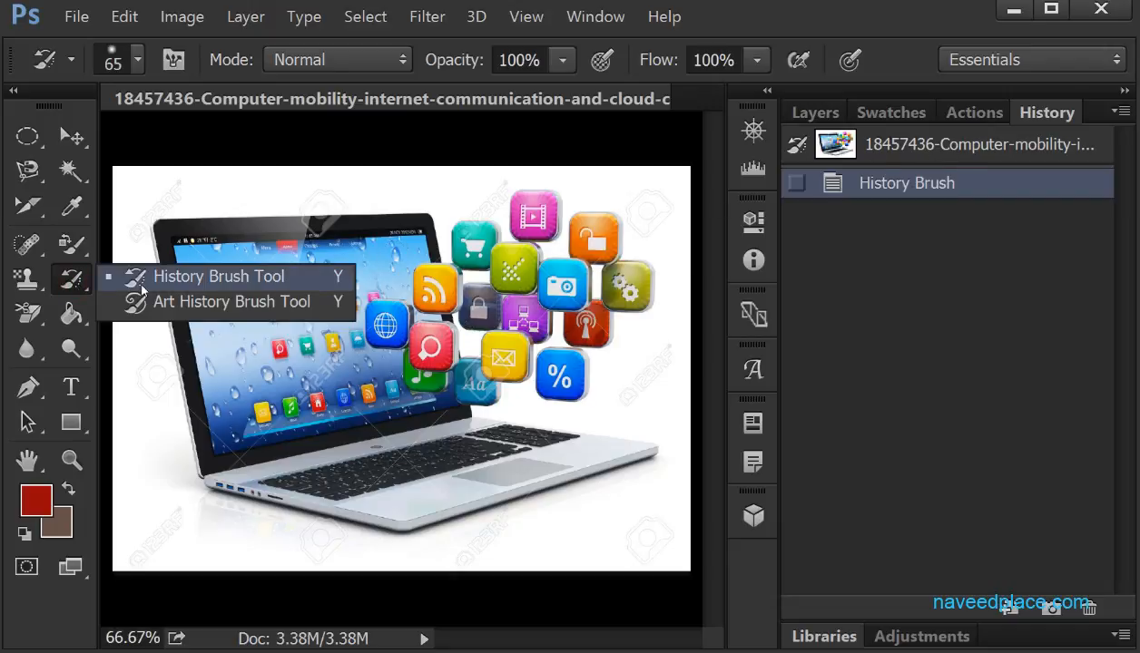
pyautogui.click(143, 287)
pyautogui.moveTo(514, 357); pyautogui.dragTo(671, 353)
pyautogui.hotkey('ctrl', 'z')
pyautogui.hotkey('ctrl', 'z')
pyautogui.hotkey('ctrl', 'z')
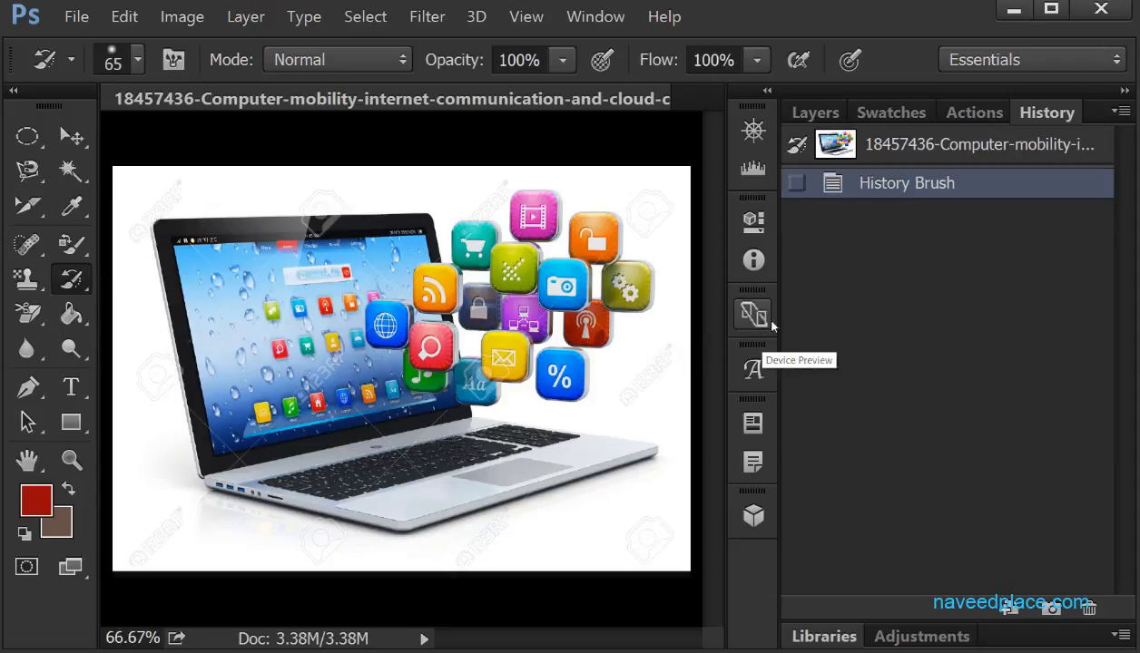
# Float the History panel, return to the original image snapshot and create a new snapshot from it.
pyautogui.moveTo(1048, 113); pyautogui.dragTo(444, 87)
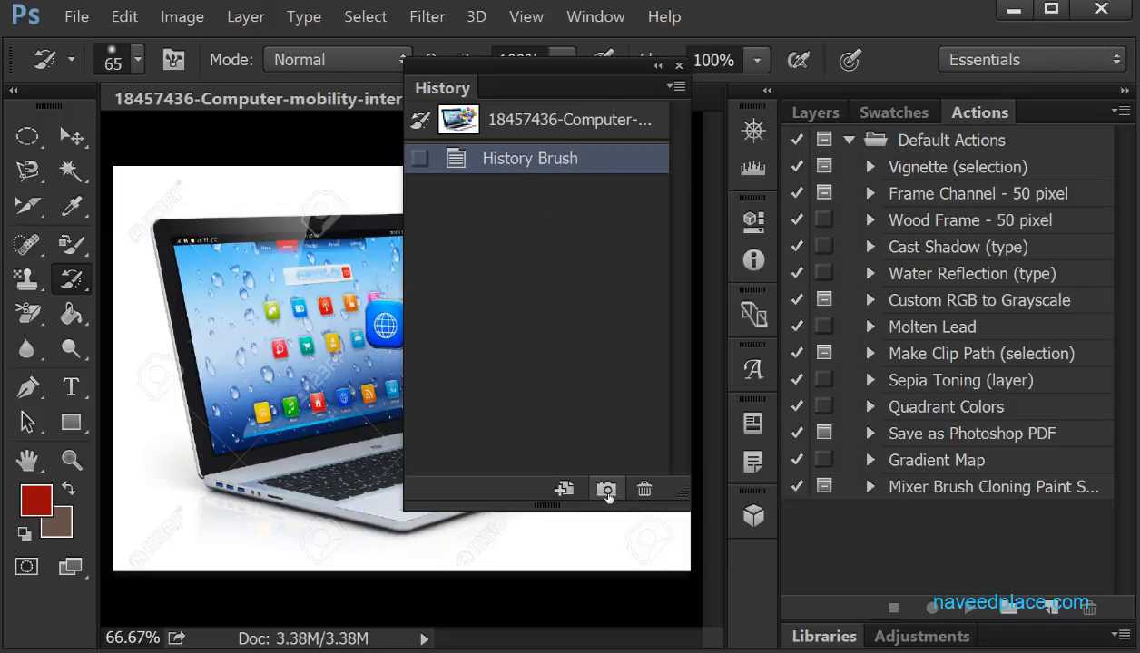
pyautogui.click(544, 118)
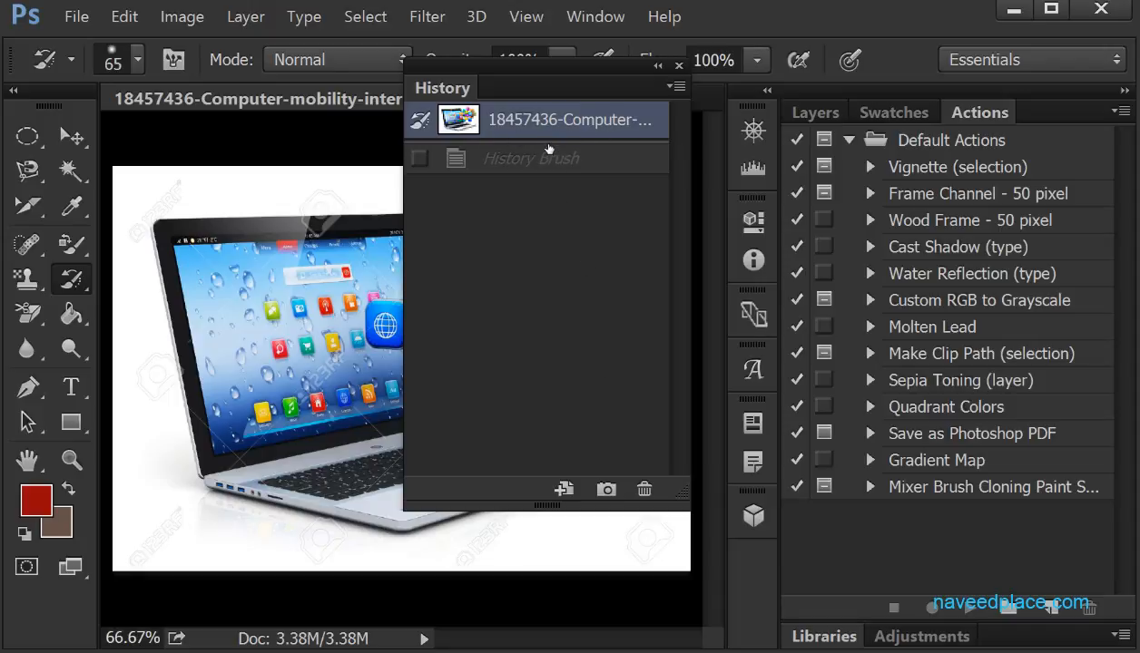
pyautogui.click(605, 489)
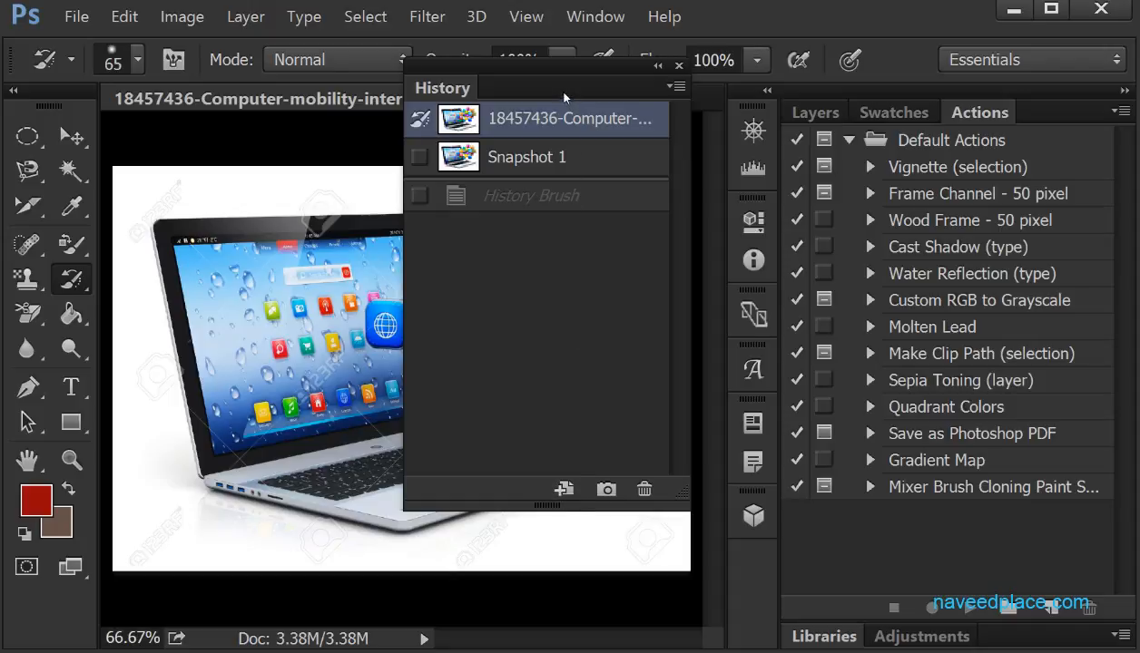
# Create a new document from the current history state and dock the History panel back with the other panels.
pyautogui.moveTo(552, 91); pyautogui.dragTo(735, 95)
pyautogui.click(727, 488)
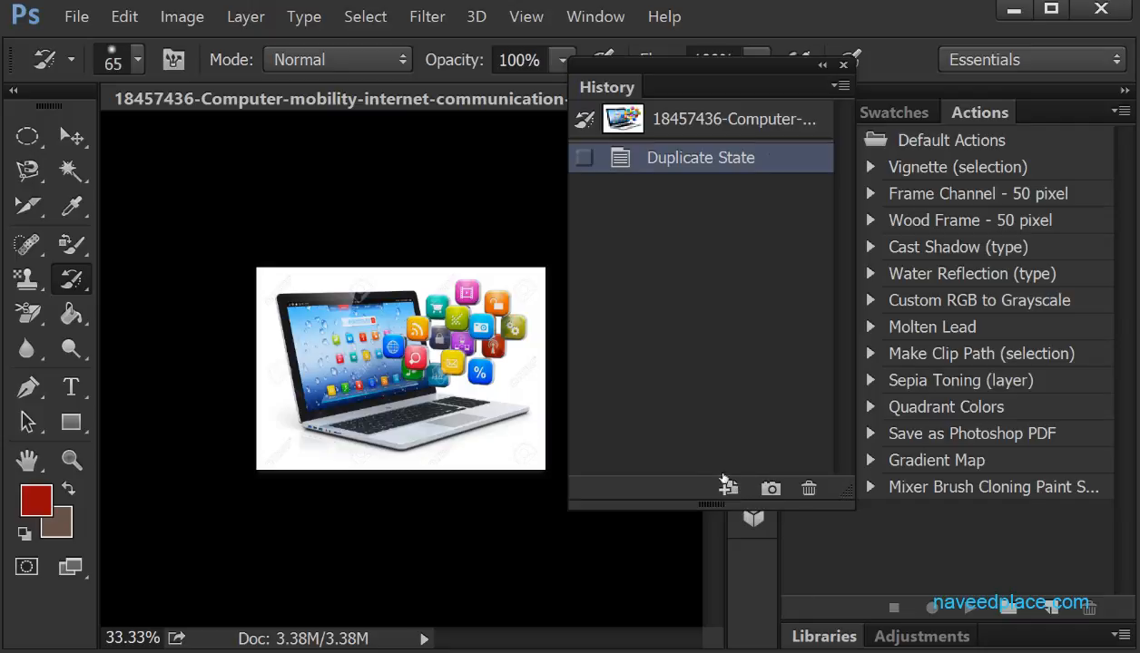
pyautogui.moveTo(772, 71); pyautogui.dragTo(945, 113)
# Erase one square block at the upper right of the laptop's screen with the Eraser in Block mode.
pyautogui.moveTo(82, 282); pyautogui.dragTo(158, 278)
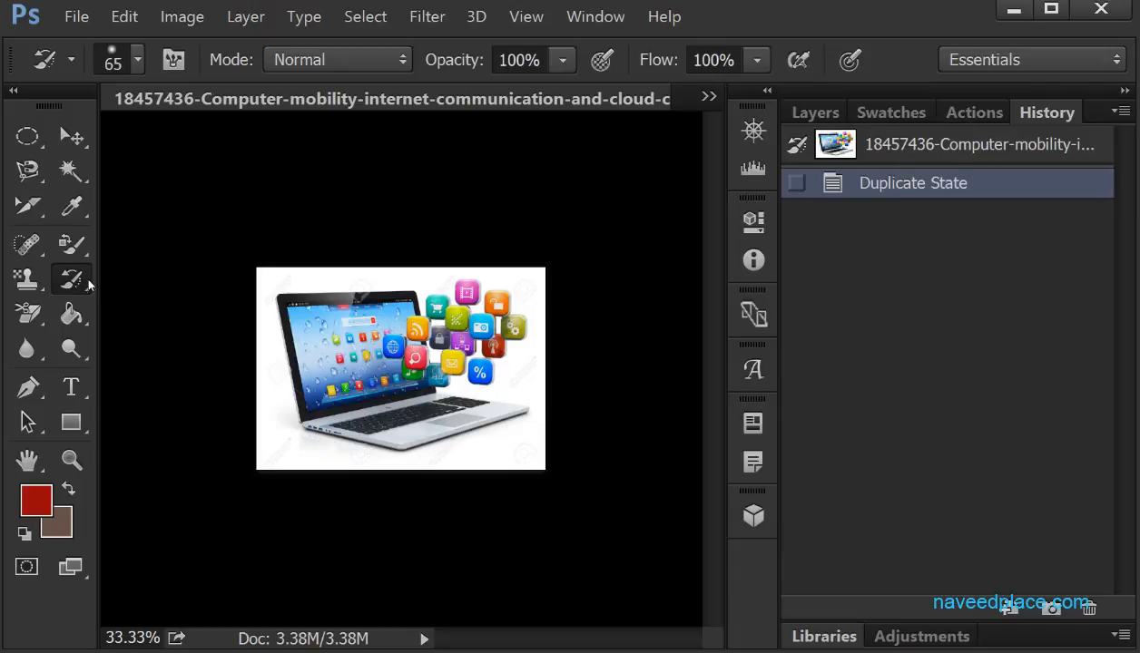
pyautogui.moveTo(28, 313); pyautogui.dragTo(115, 310)
pyautogui.click(379, 306)
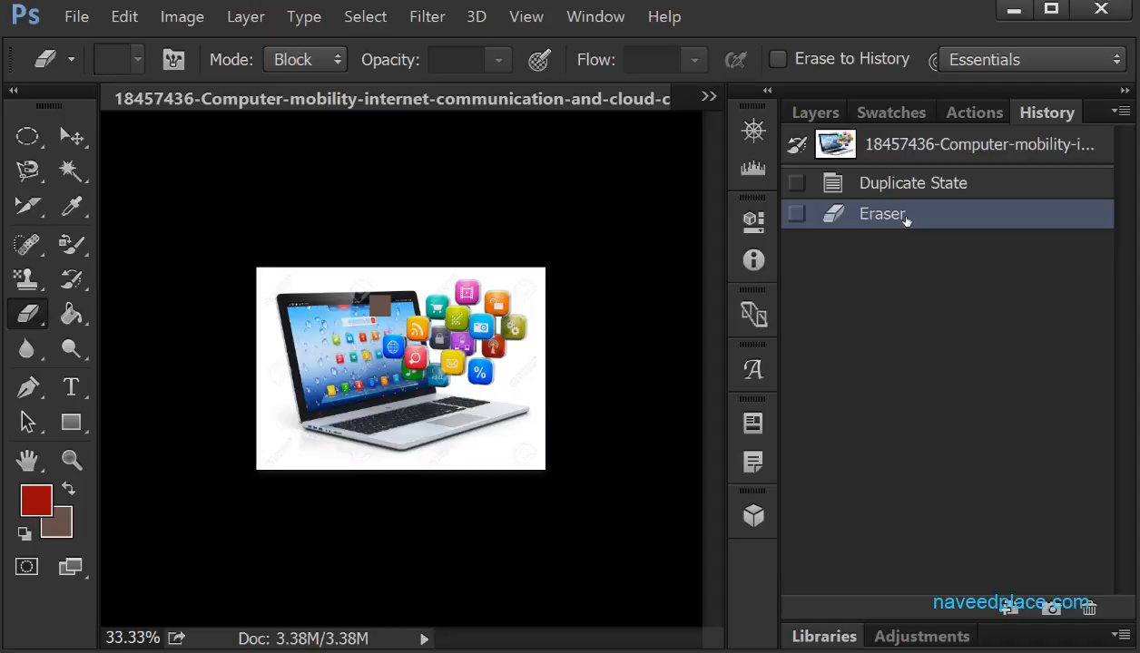
# Set the Eraser state as the History Brush source and paint over the area beside the erased block.
pyautogui.click(796, 214)
pyautogui.click(74, 280)
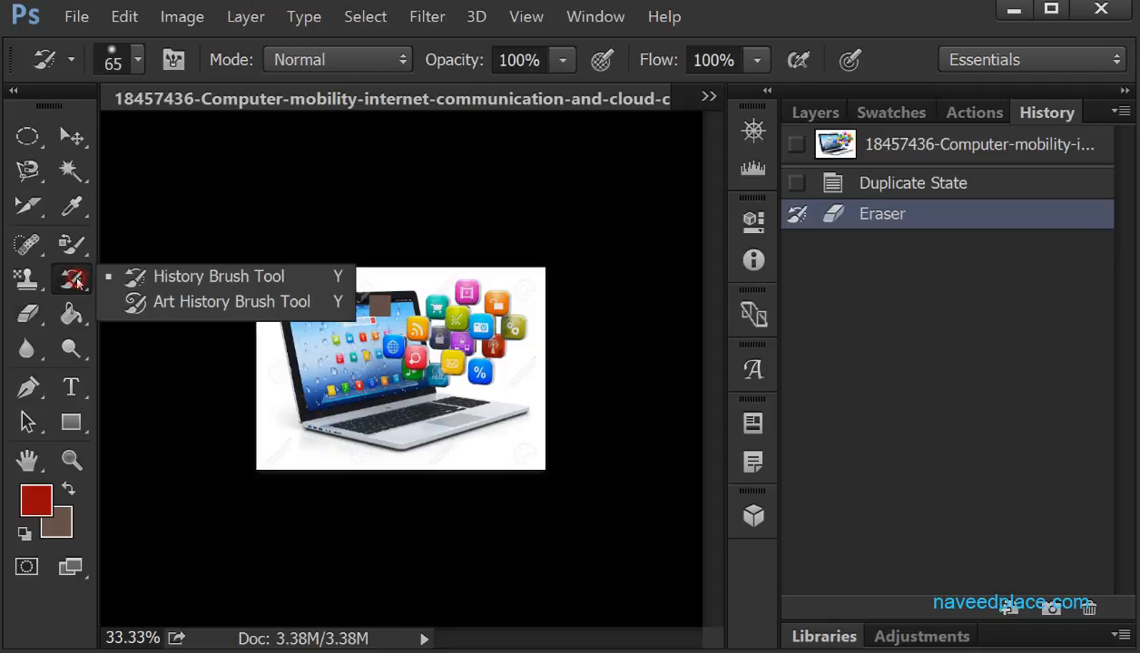
pyautogui.click(201, 284)
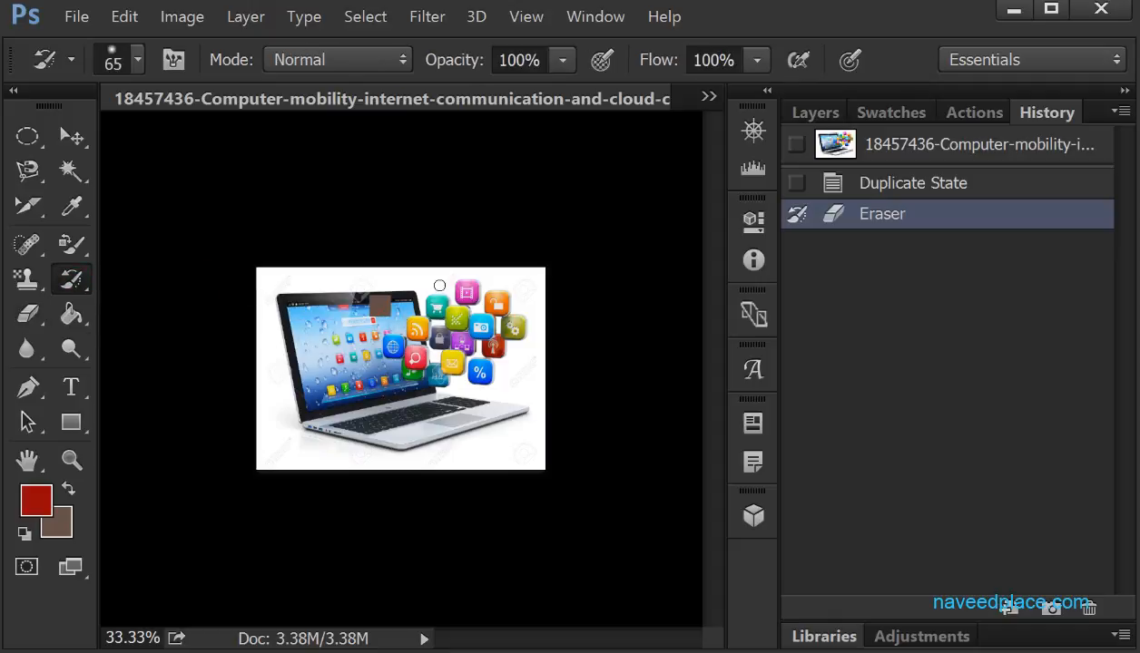
pyautogui.doubleClick(392, 308)
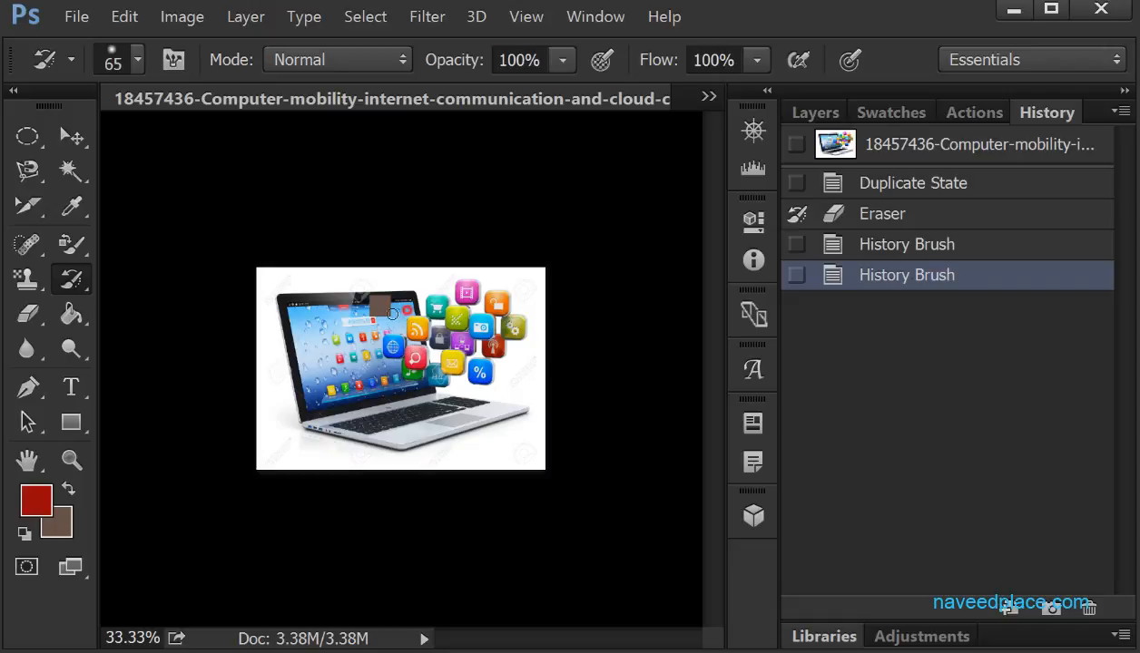
pyautogui.moveTo(395, 307); pyautogui.dragTo(418, 316)
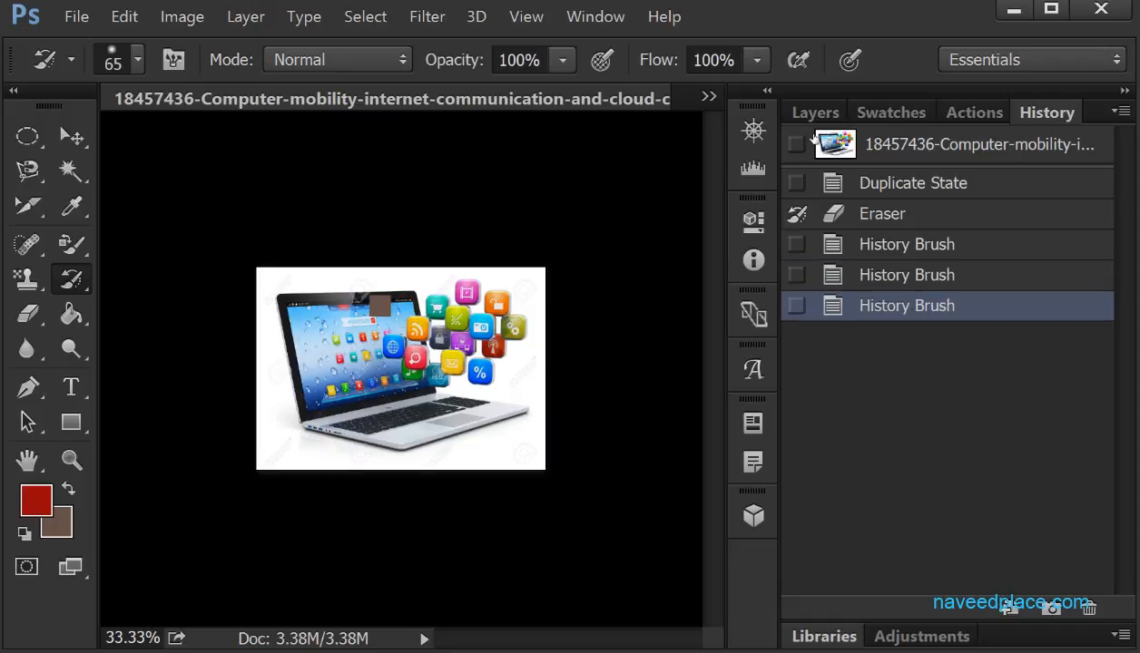
# Add a new empty layer and convert the locked Background into a regular layer named Layer 0.
pyautogui.rightClick(71, 278)
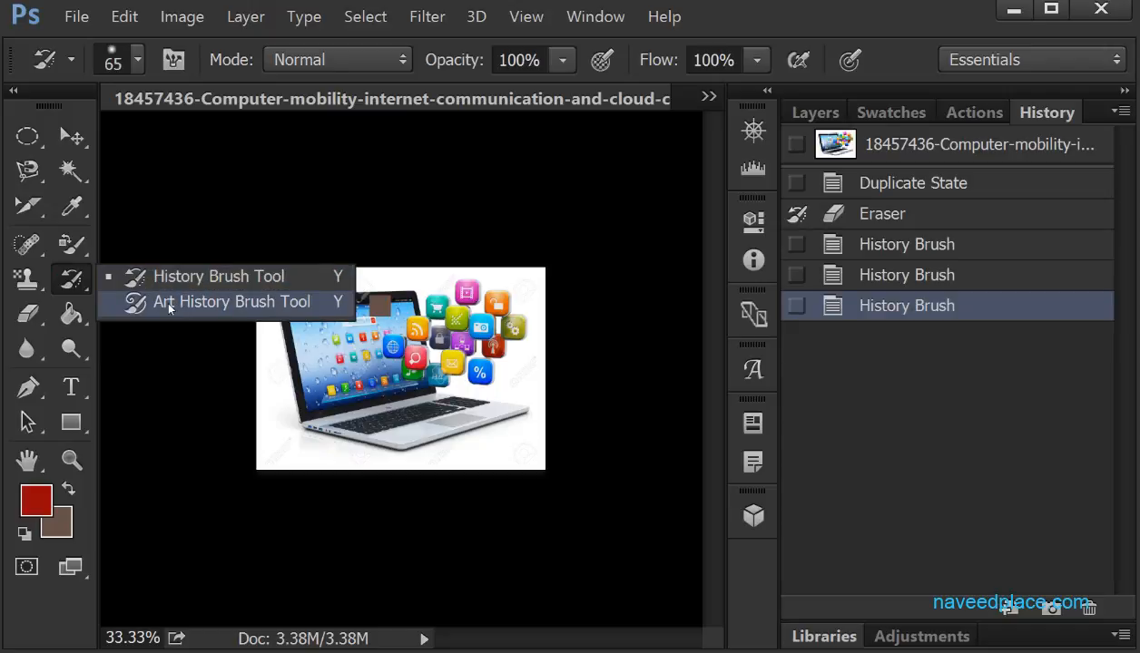
pyautogui.click(828, 121)
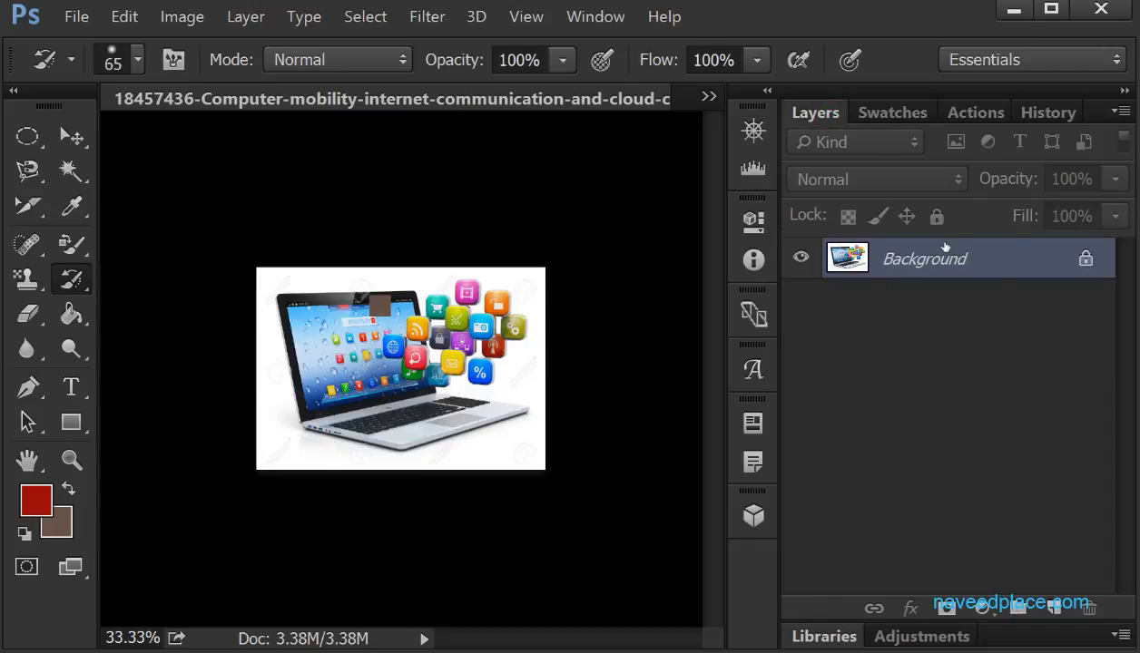
pyautogui.click(1053, 606)
pyautogui.doubleClick(998, 300)
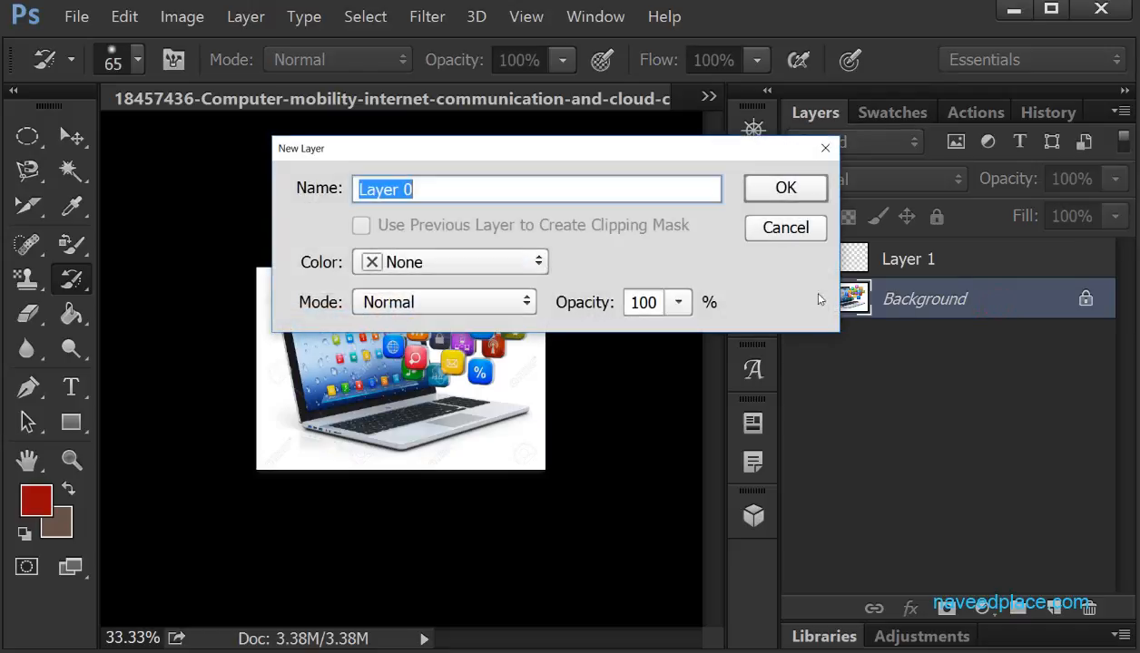
pyautogui.press('Return')
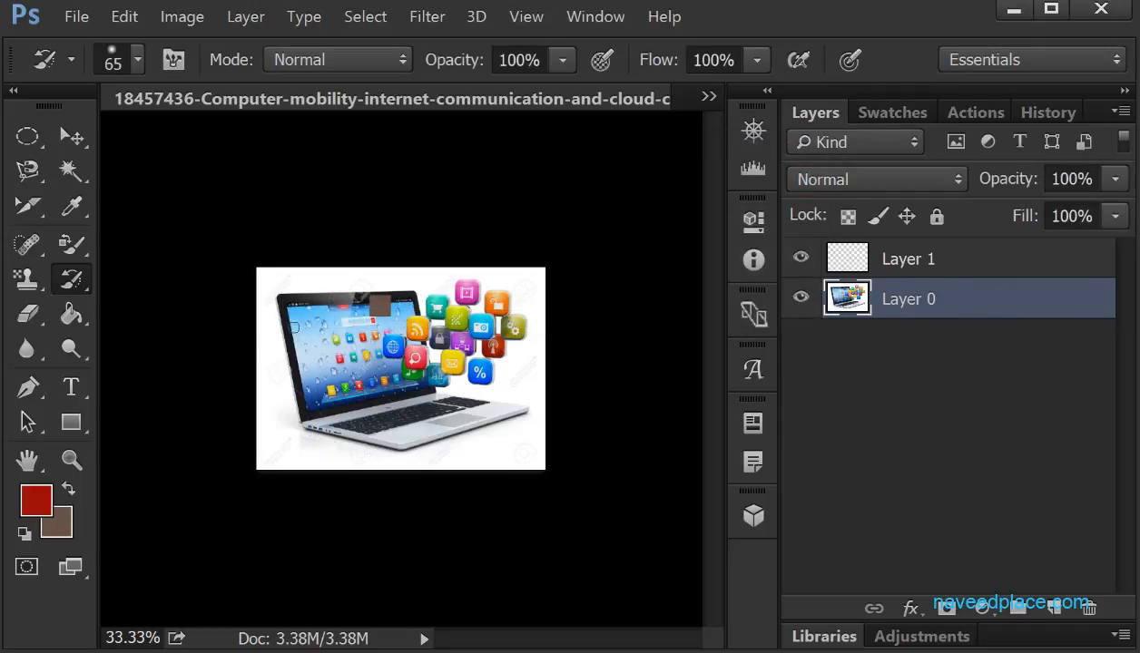
# Paint over the laptop's screen and nearby app icons on Layer 1 with the Art History Brush at size 67, Tight Long style.
pyautogui.click(915, 259)
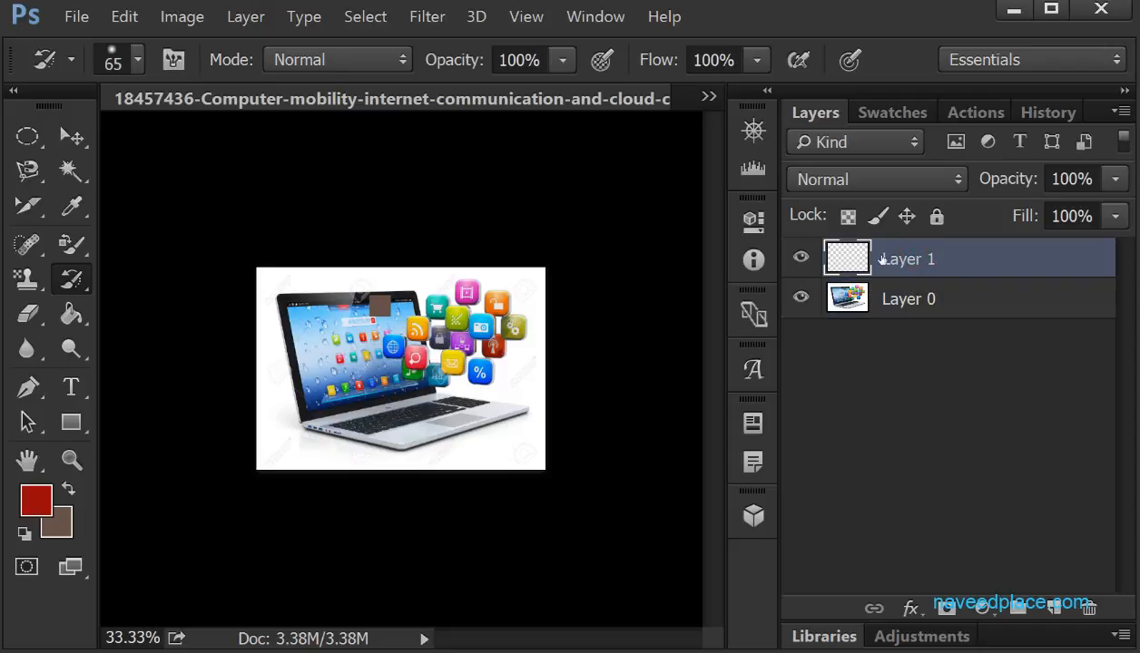
pyautogui.click(908, 299)
pyautogui.click(876, 260)
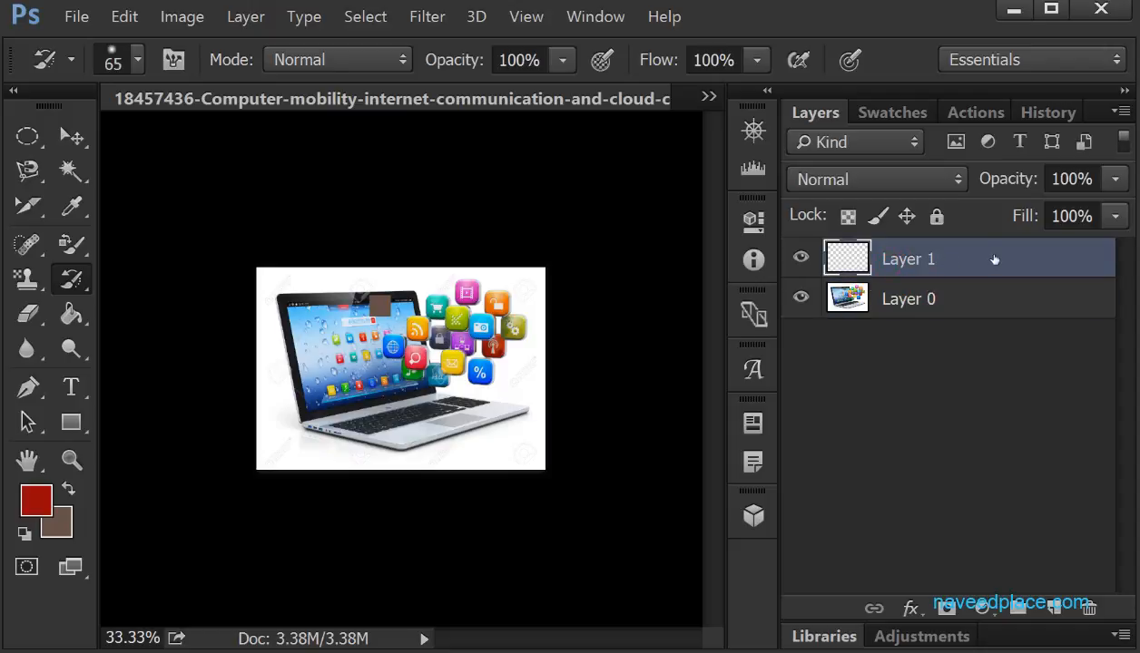
pyautogui.click(924, 300)
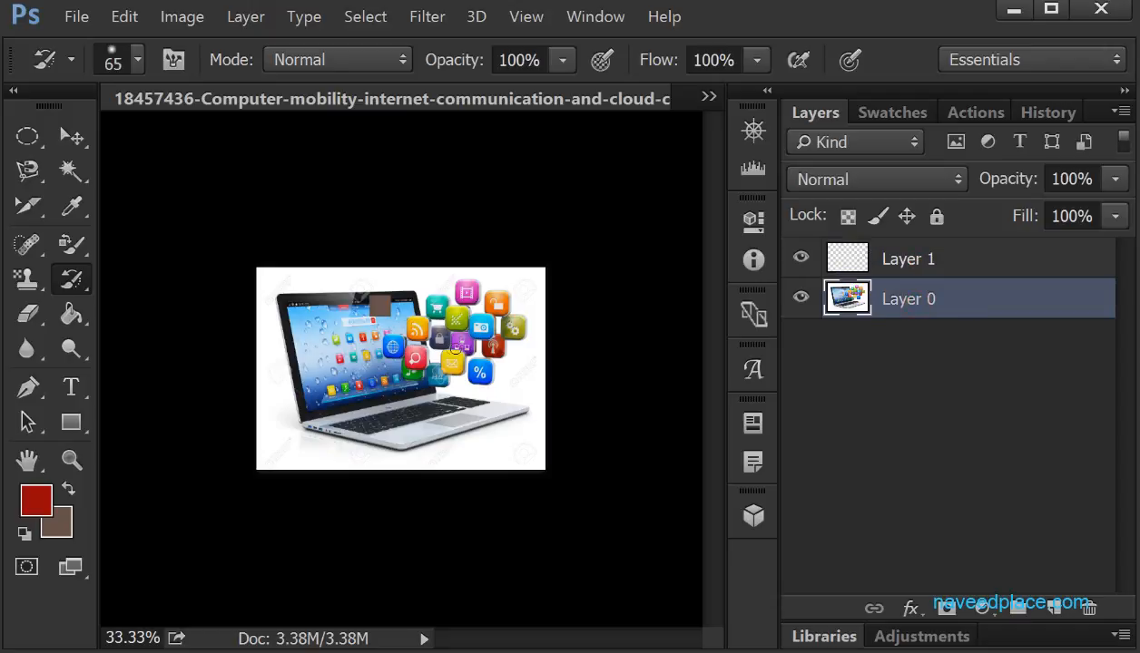
pyautogui.click(912, 259)
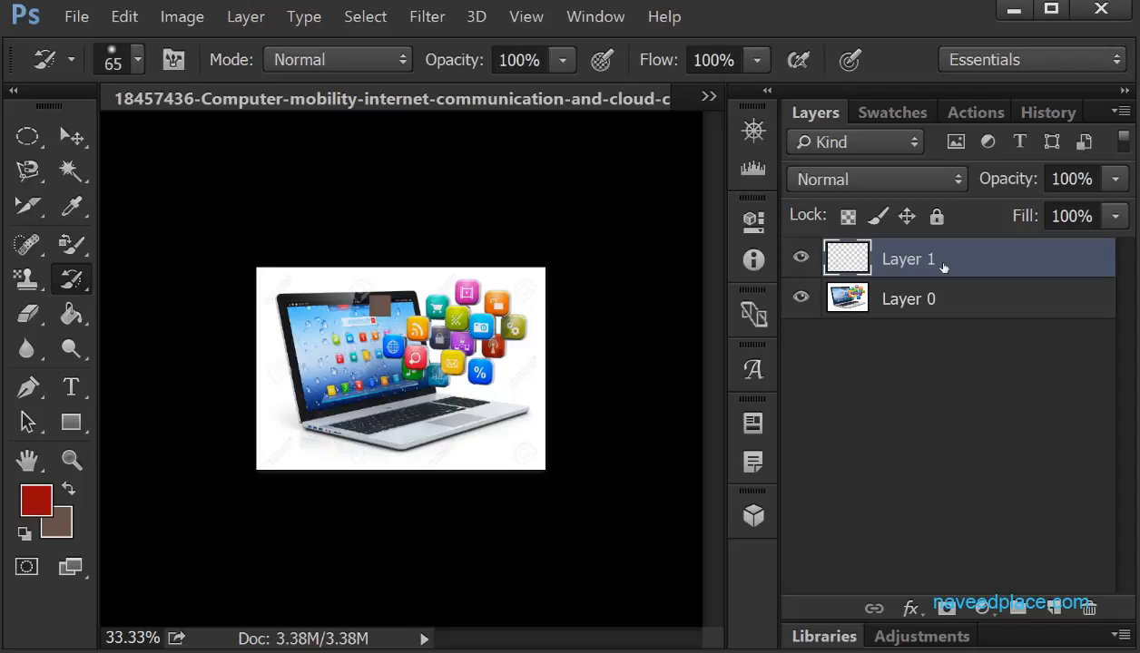
pyautogui.rightClick(72, 280)
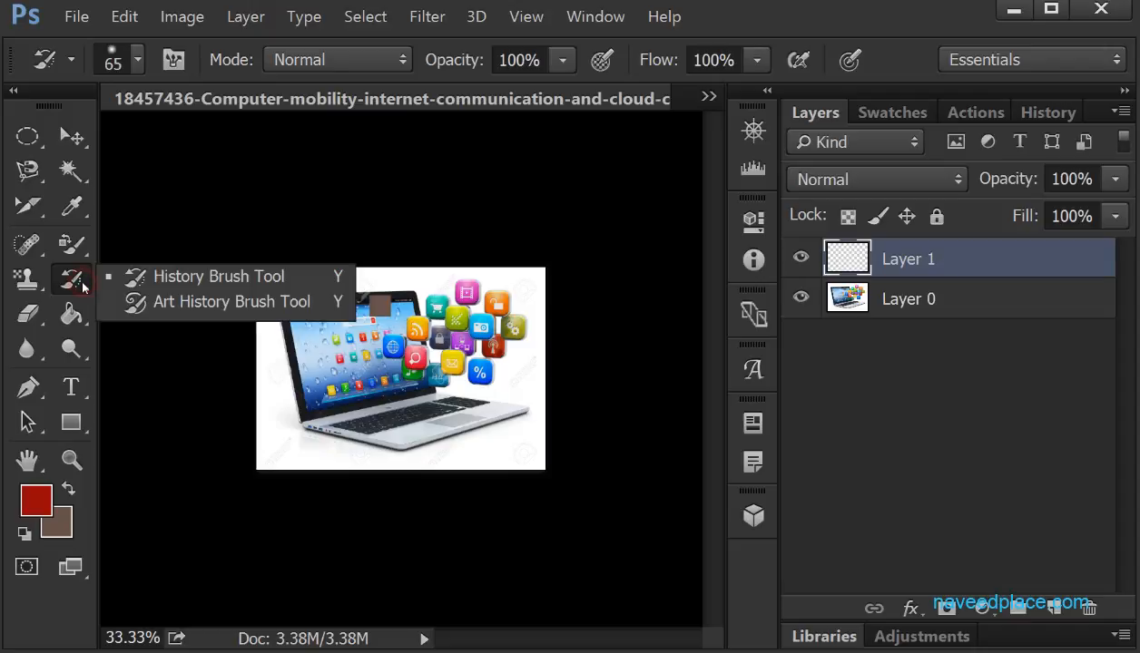
pyautogui.click(207, 307)
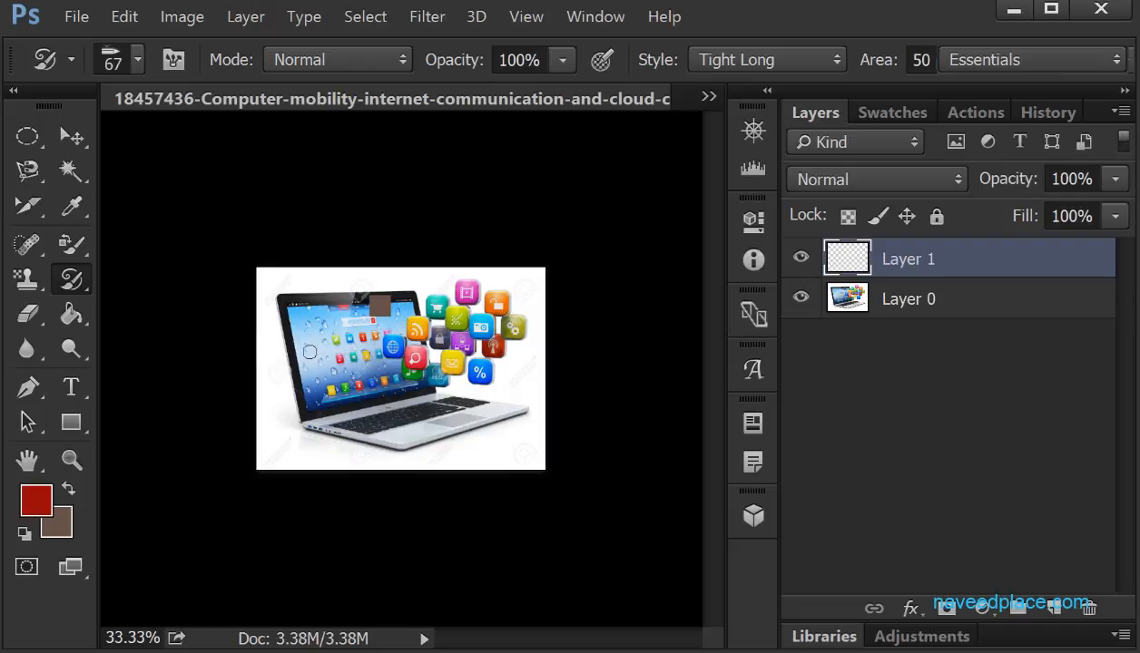
pyautogui.moveTo(305, 345)
pyautogui.mouseDown()
pyautogui.moveTo(330, 304)
pyautogui.moveTo(282, 305)
pyautogui.moveTo(289, 356)
pyautogui.moveTo(290, 318)
pyautogui.moveTo(323, 402)
pyautogui.moveTo(441, 340)
pyautogui.moveTo(377, 389)
pyautogui.moveTo(447, 350)
pyautogui.mouseUp()
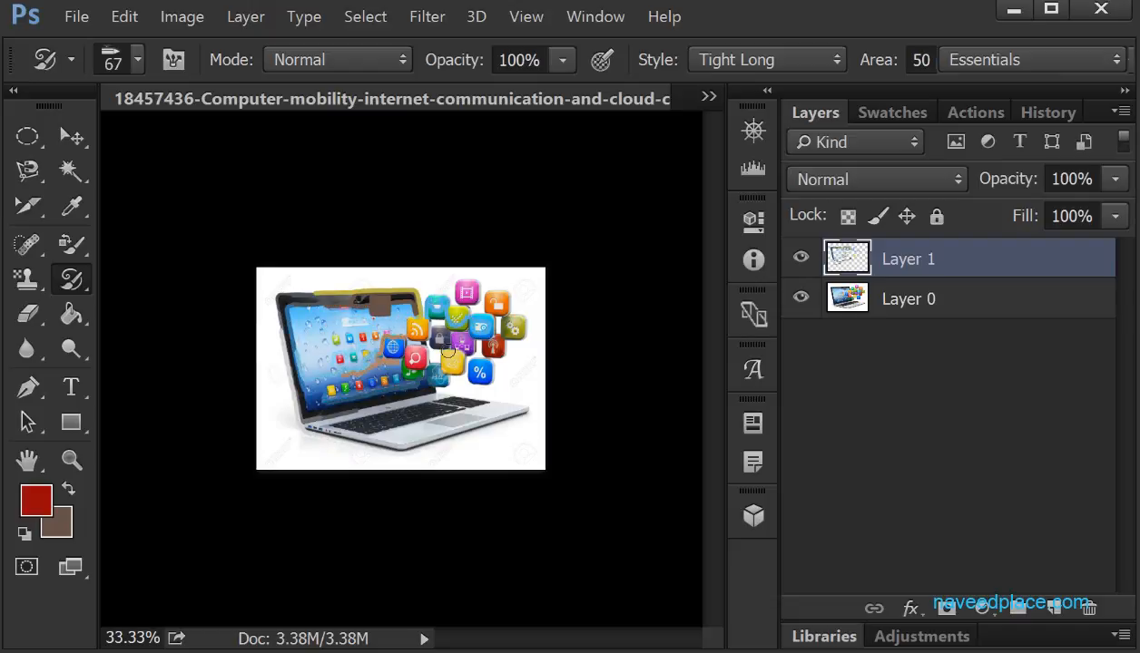
# Extend the Art History Brush strokes on Layer 1 across the floating icons, screen bezel, keyboard and laptop base.
pyautogui.hotkey('ctrl', '+')
pyautogui.hotkey('ctrl', '+')
pyautogui.hotkey('ctrl', '+')
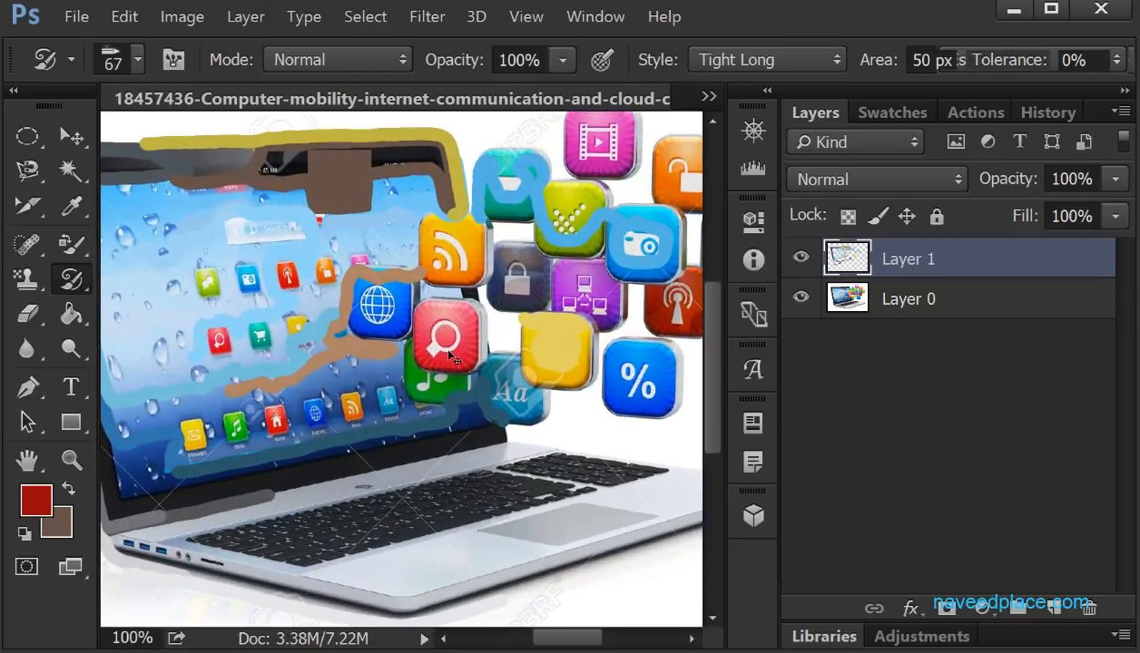
pyautogui.hotkey('ctrl', '-')
pyautogui.hotkey('ctrl', '-')
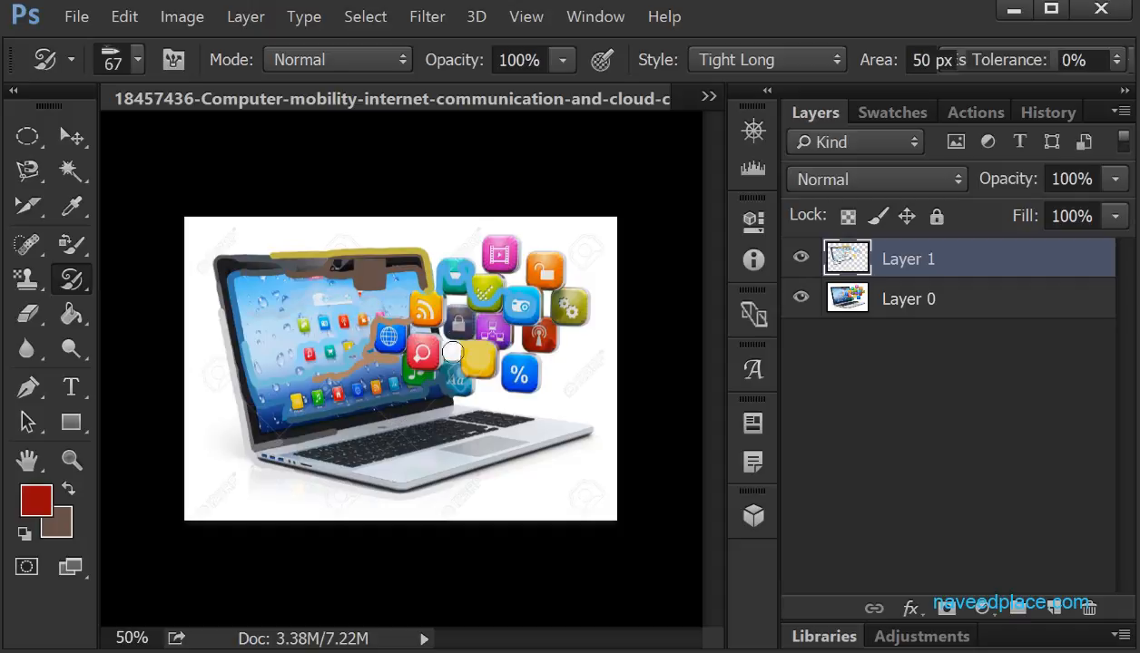
pyautogui.moveTo(453, 352)
pyautogui.mouseDown()
pyautogui.moveTo(415, 320)
pyautogui.moveTo(625, 242)
pyautogui.moveTo(729, 231)
pyautogui.moveTo(619, 227)
pyautogui.moveTo(381, 260)
pyautogui.moveTo(414, 290)
pyautogui.moveTo(387, 299)
pyautogui.moveTo(414, 279)
pyautogui.moveTo(381, 254)
pyautogui.moveTo(282, 254)
pyautogui.moveTo(324, 302)
pyautogui.moveTo(497, 307)
pyautogui.moveTo(323, 345)
pyautogui.moveTo(524, 291)
pyautogui.moveTo(433, 295)
pyautogui.moveTo(552, 323)
pyautogui.moveTo(559, 342)
pyautogui.moveTo(370, 465)
pyautogui.moveTo(388, 475)
pyautogui.moveTo(365, 449)
pyautogui.mouseUp()
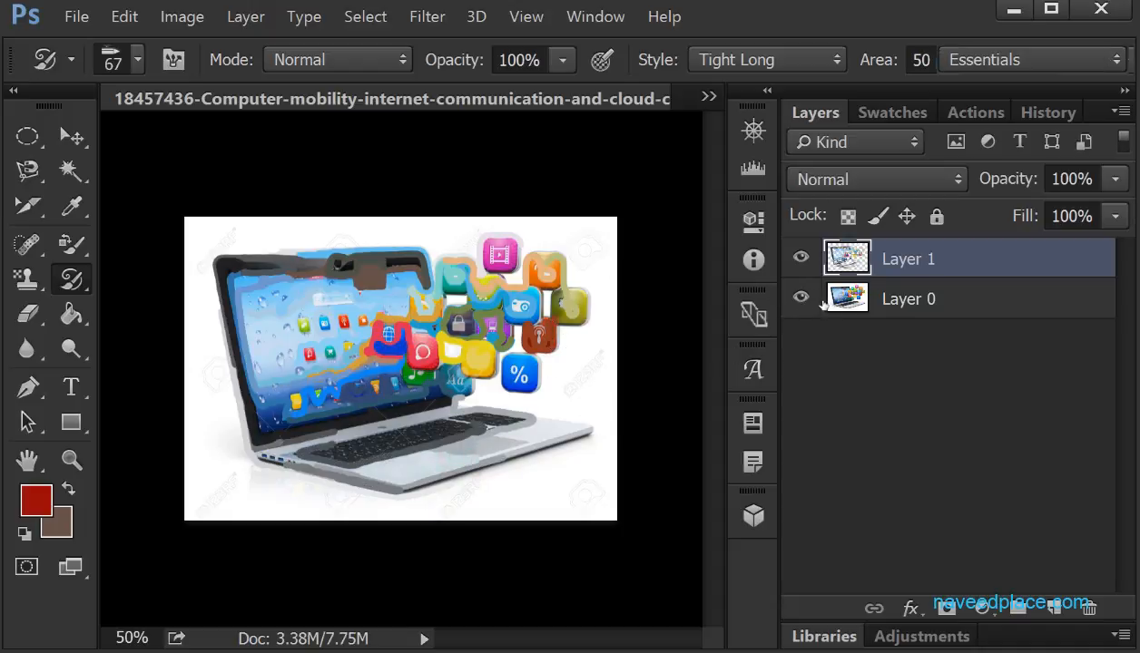
pyautogui.click(918, 300)
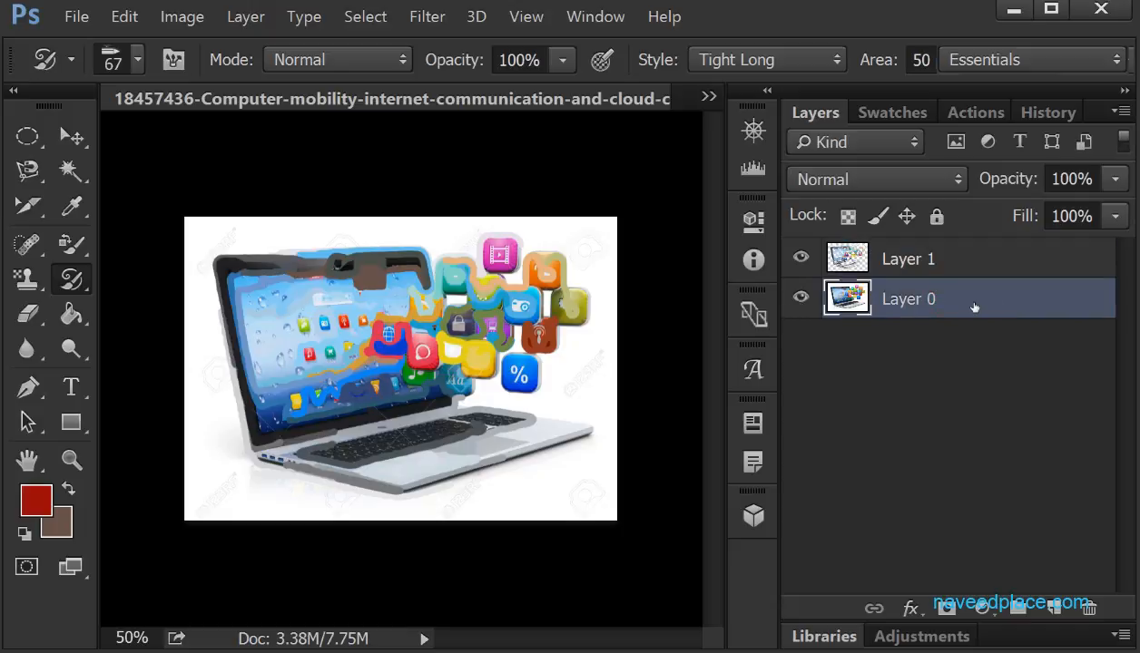
pyautogui.click(942, 263)
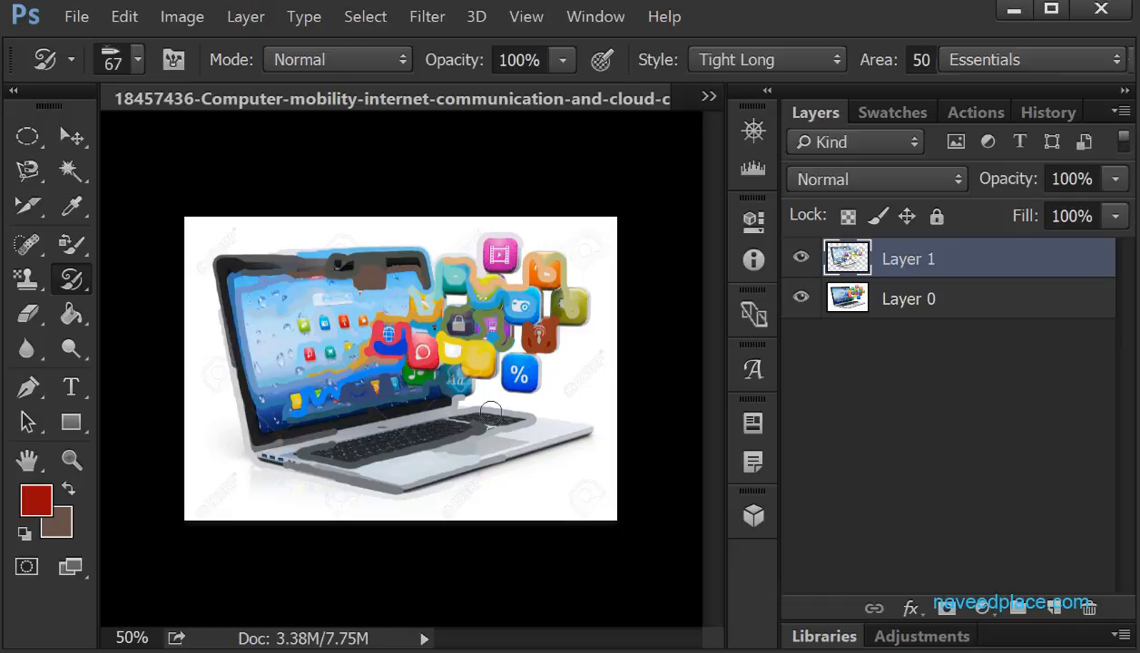
pyautogui.click(898, 299)
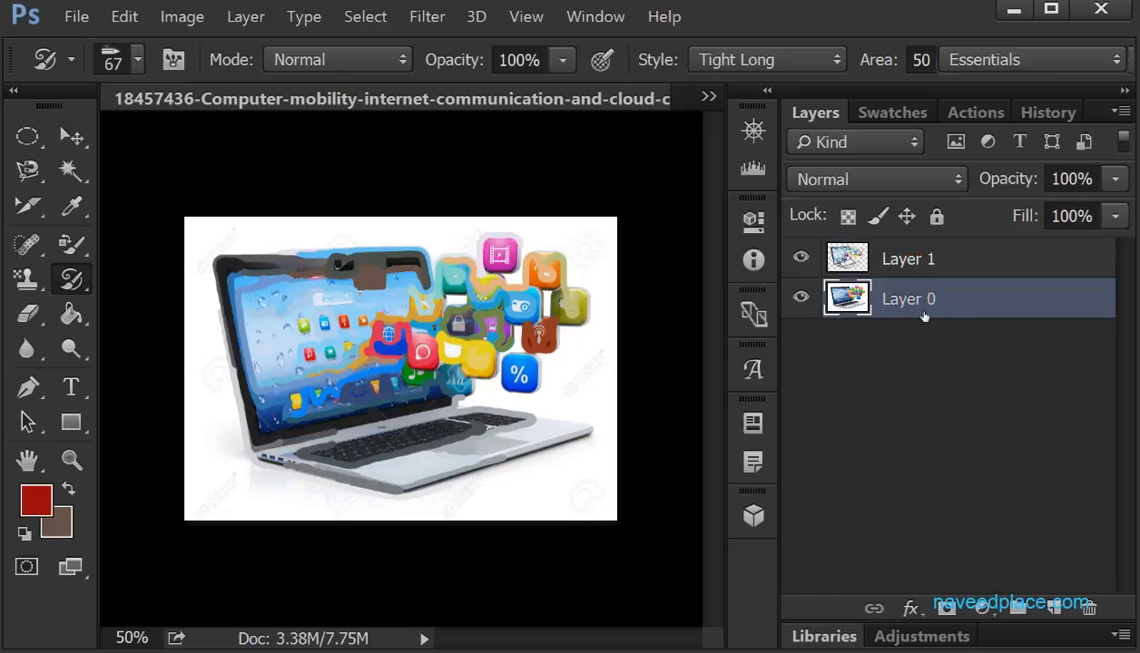
pyautogui.rightClick(76, 281)
pyautogui.click(181, 309)
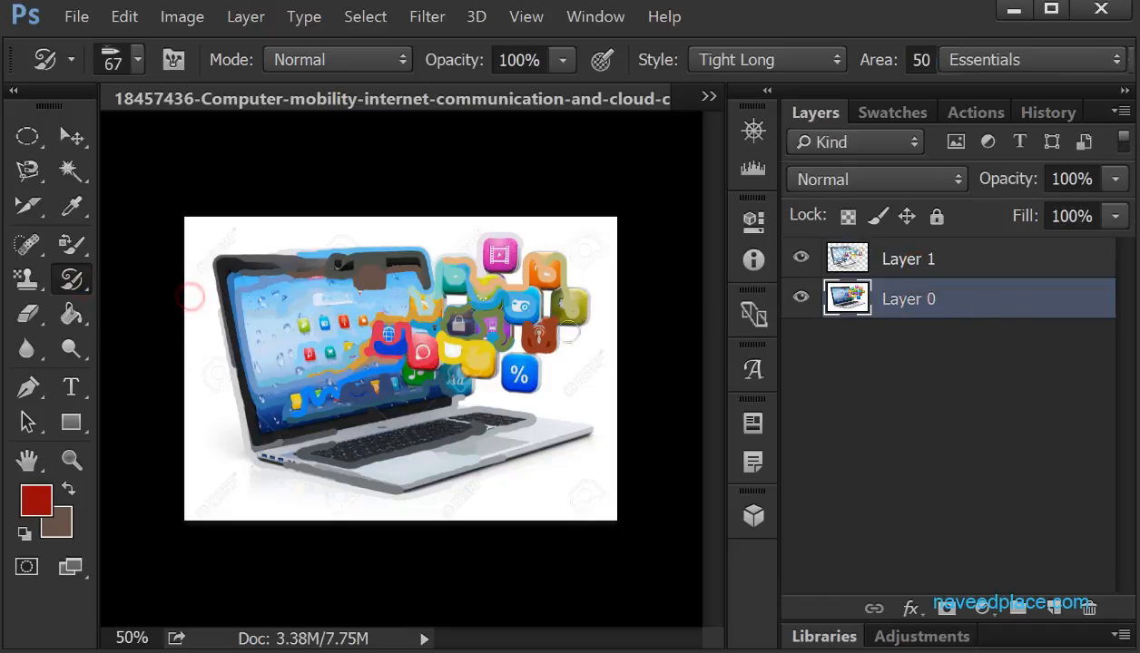
pyautogui.click(894, 260)
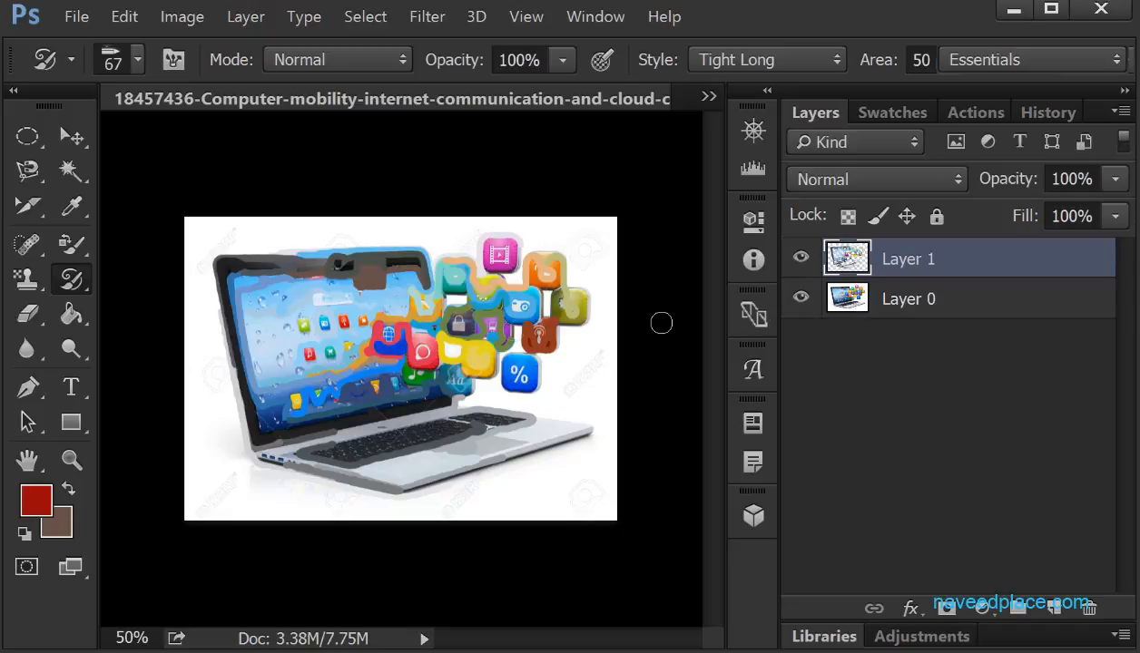
# Add more Art History Brush strokes on Layer 1 over the screen, the central icons and the keyboard.
pyautogui.moveTo(381, 265)
pyautogui.mouseDown()
pyautogui.moveTo(418, 332)
pyautogui.moveTo(563, 357)
pyautogui.moveTo(435, 354)
pyautogui.moveTo(480, 412)
pyautogui.mouseUp()
pyautogui.moveTo(389, 336)
pyautogui.mouseDown()
pyautogui.moveTo(407, 296)
pyautogui.moveTo(309, 396)
pyautogui.moveTo(314, 408)
pyautogui.moveTo(442, 379)
pyautogui.moveTo(399, 343)
pyautogui.mouseUp()
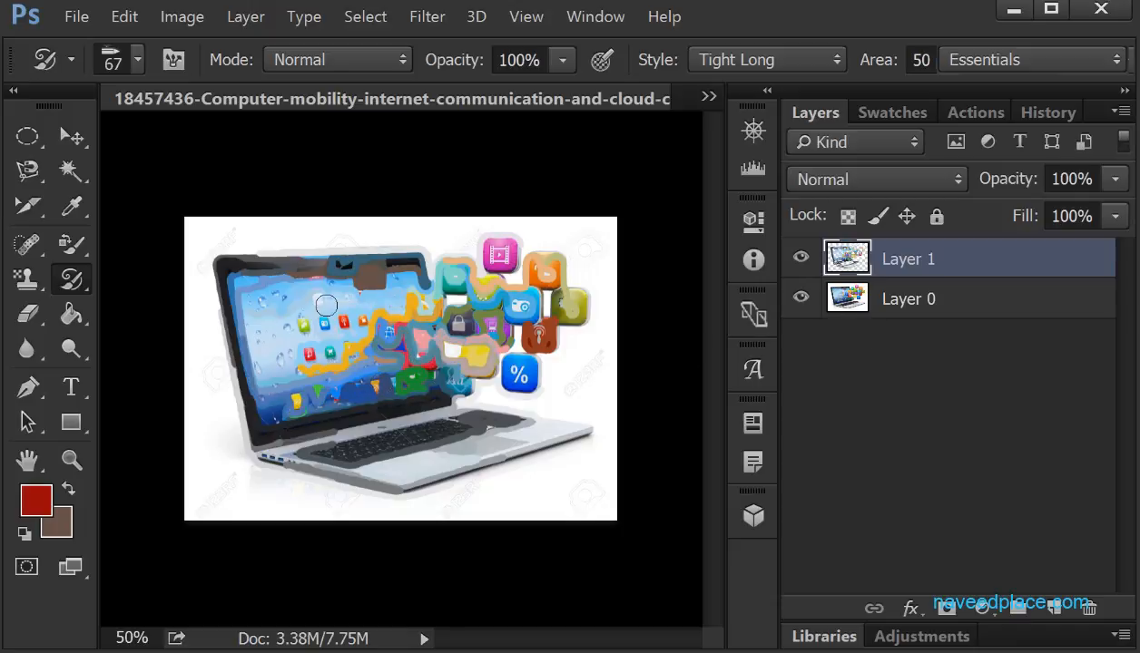
pyautogui.moveTo(321, 301)
pyautogui.mouseDown()
pyautogui.moveTo(310, 322)
pyautogui.moveTo(405, 313)
pyautogui.moveTo(364, 464)
pyautogui.moveTo(428, 310)
pyautogui.moveTo(525, 383)
pyautogui.mouseUp()
# Select Layer 0, hide it to view the painted strokes of Layer 1 alone, and show it again.
pyautogui.click(847, 298)
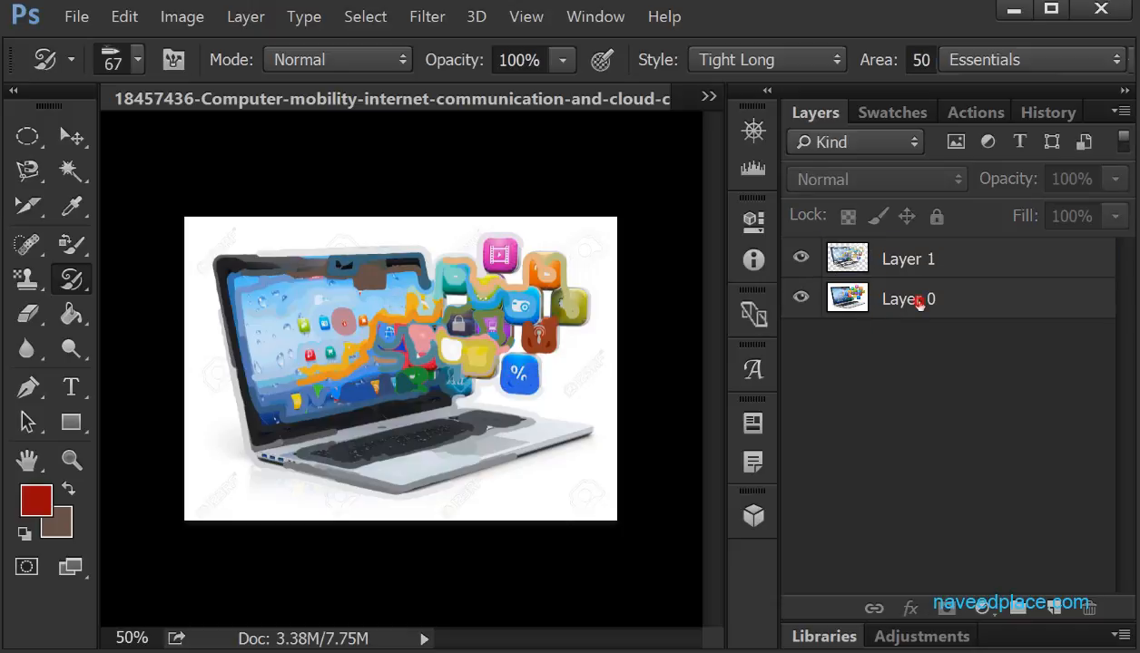
pyautogui.click(801, 303)
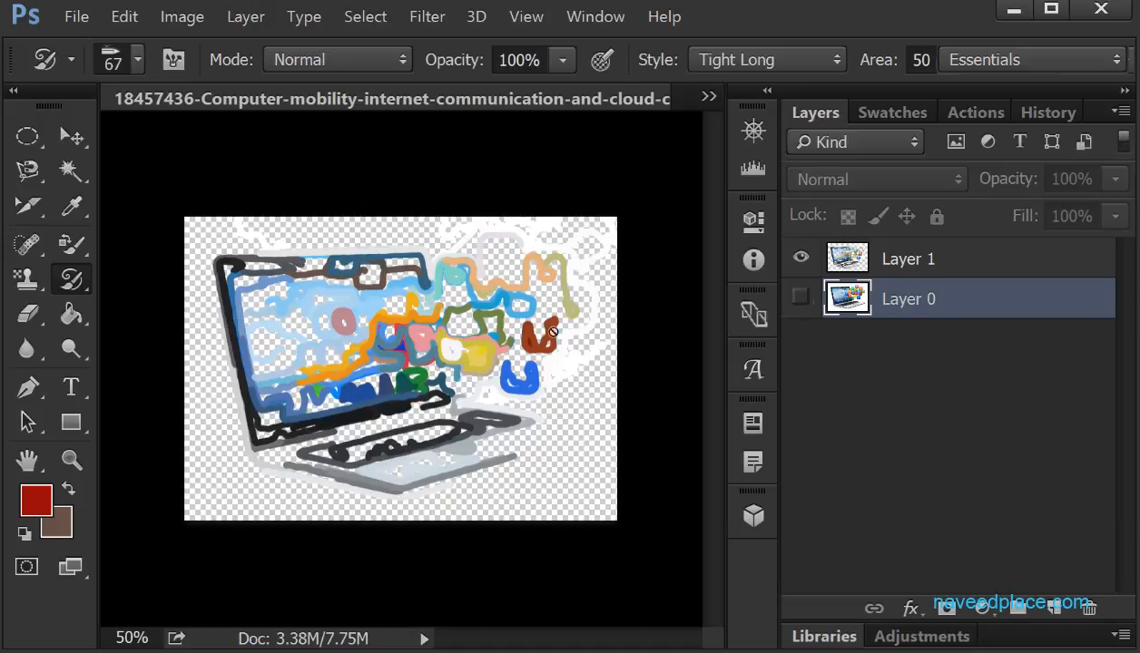
pyautogui.click(794, 299)
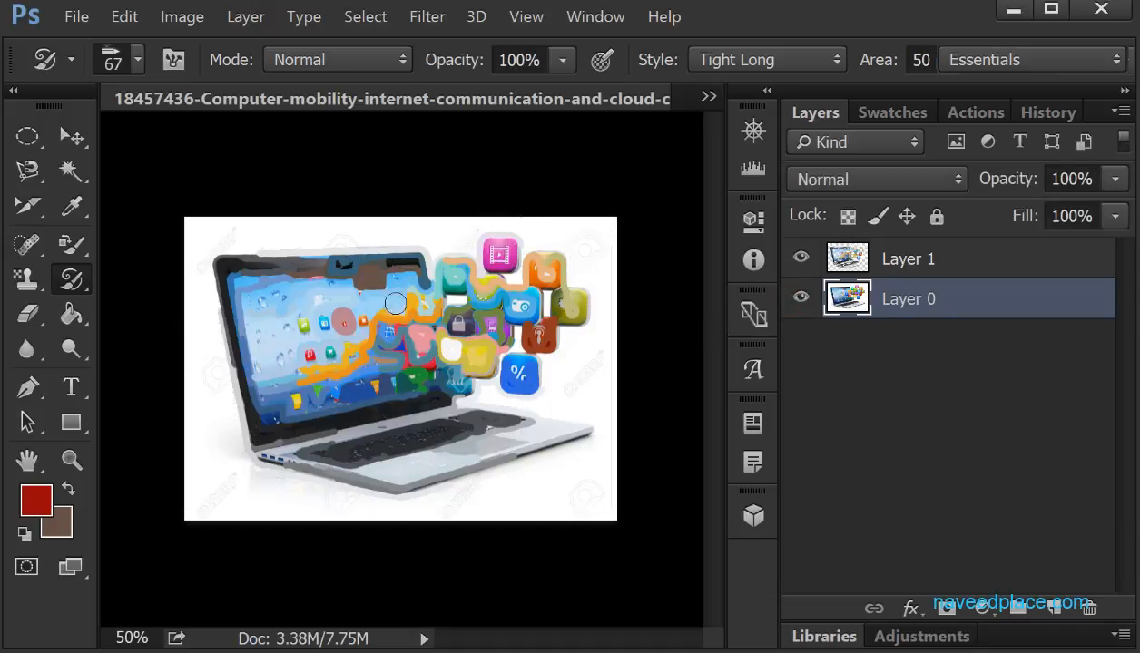
# Paint Art History Brush strokes over the laptop's screen and keyboard area on Layer 0.
pyautogui.moveTo(418, 343)
pyautogui.mouseDown()
pyautogui.moveTo(372, 389)
pyautogui.moveTo(443, 377)
pyautogui.moveTo(456, 382)
pyautogui.moveTo(449, 404)
pyautogui.moveTo(399, 414)
pyautogui.moveTo(368, 434)
pyautogui.moveTo(424, 435)
pyautogui.moveTo(345, 463)
pyautogui.mouseUp()
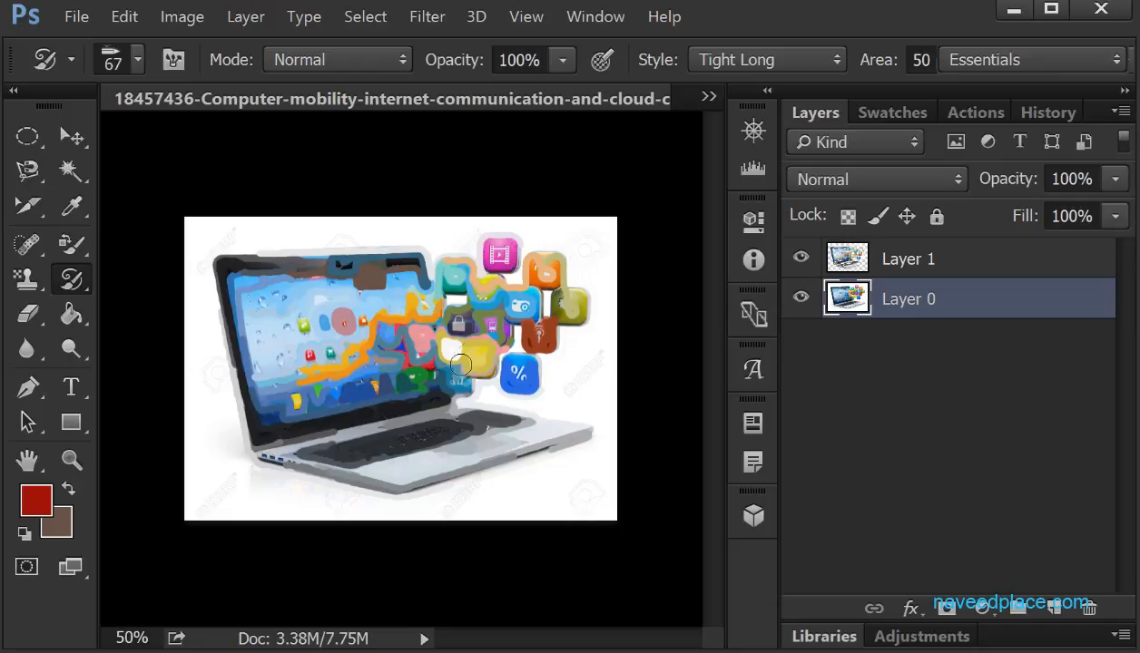
pyautogui.rightClick(72, 280)
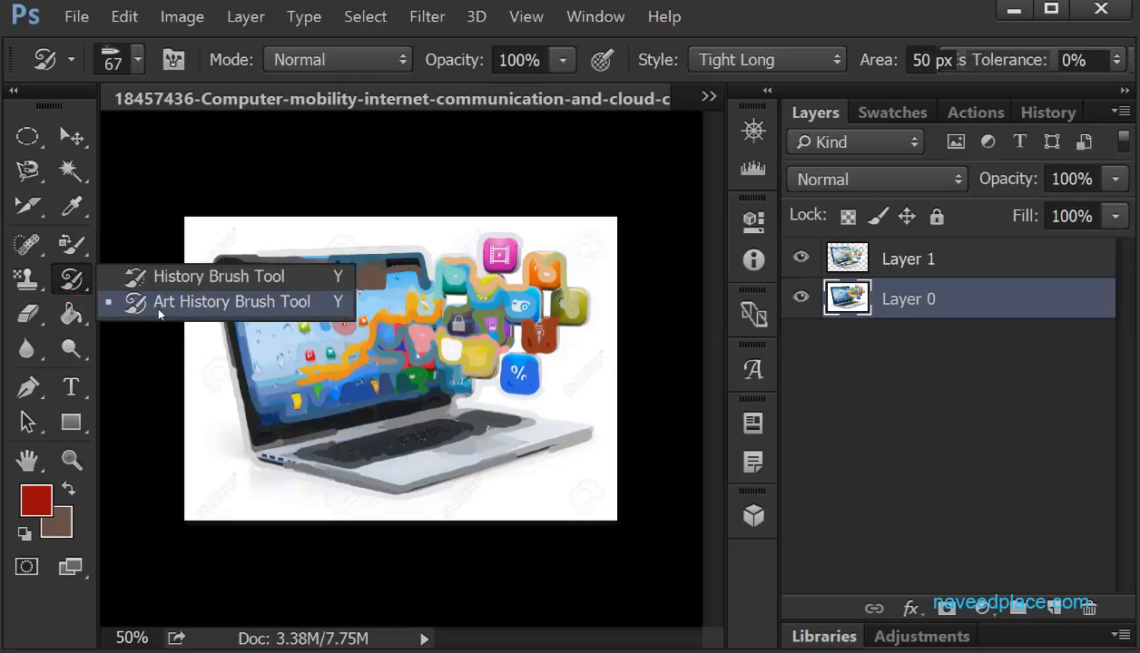